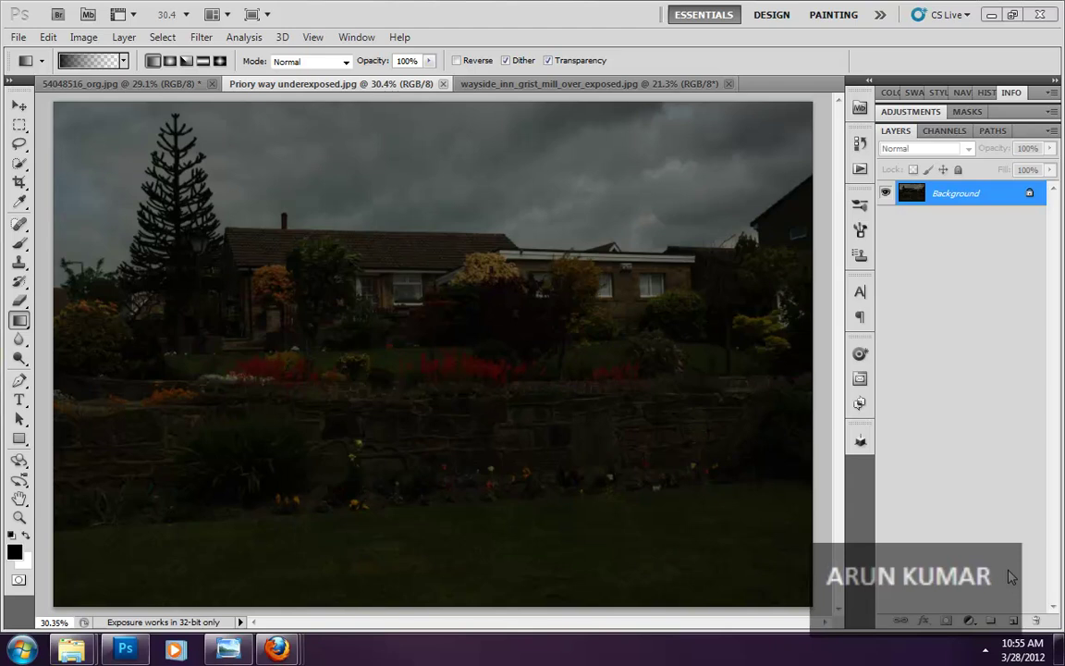
Step: Try Equalize on the dark garden photo, then undo it
left_click(84, 37)
mouse_move(109, 79)
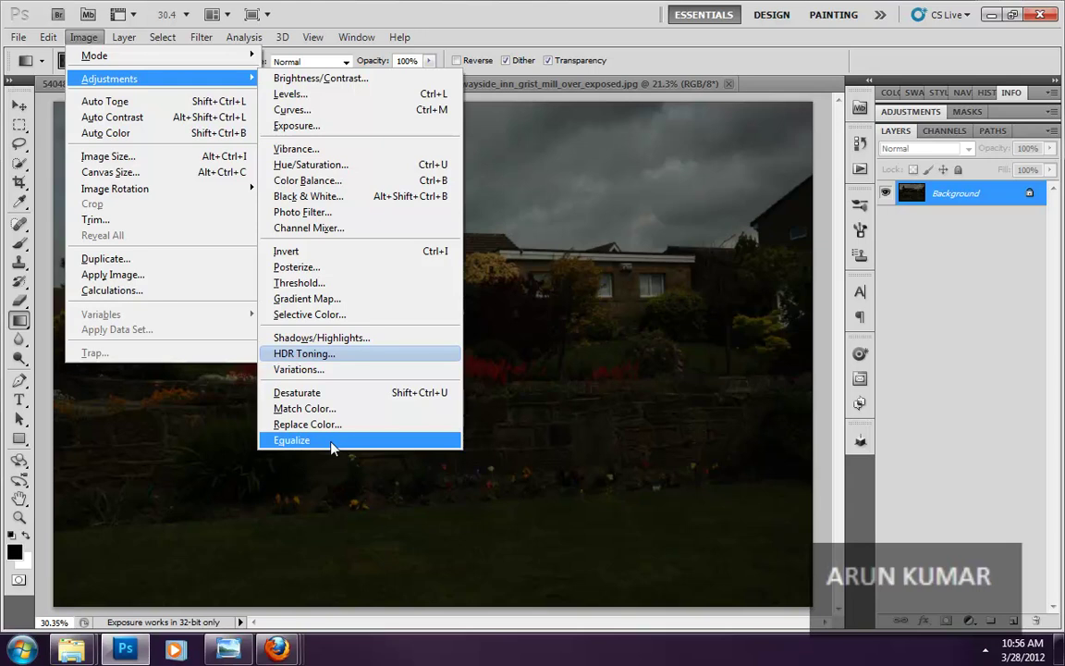
left_click(331, 441)
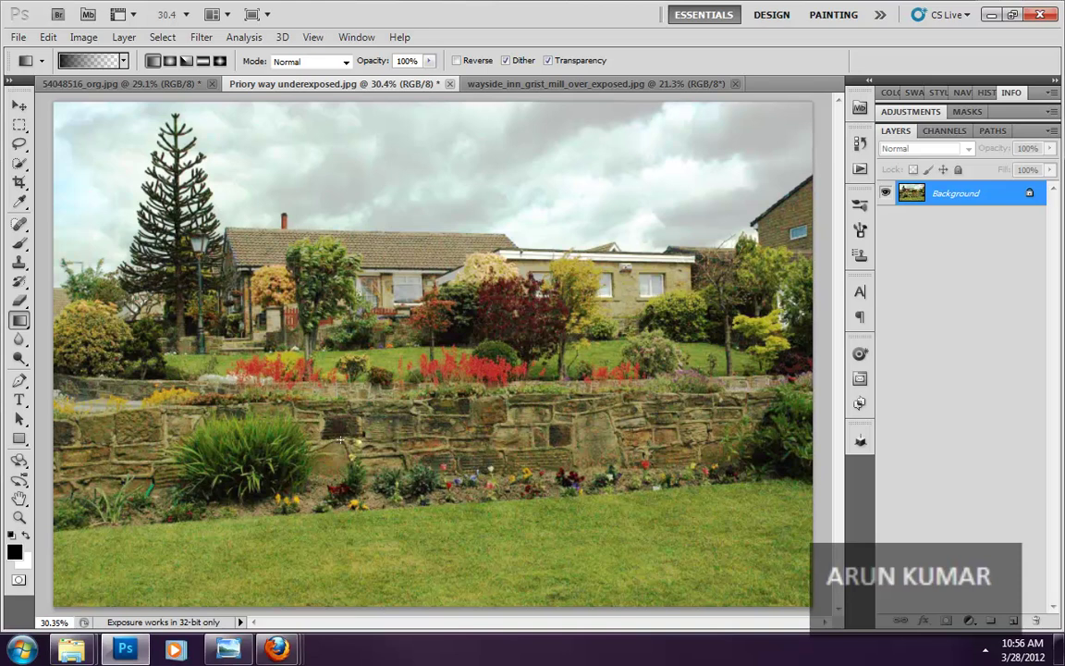
key("ctrl+z")
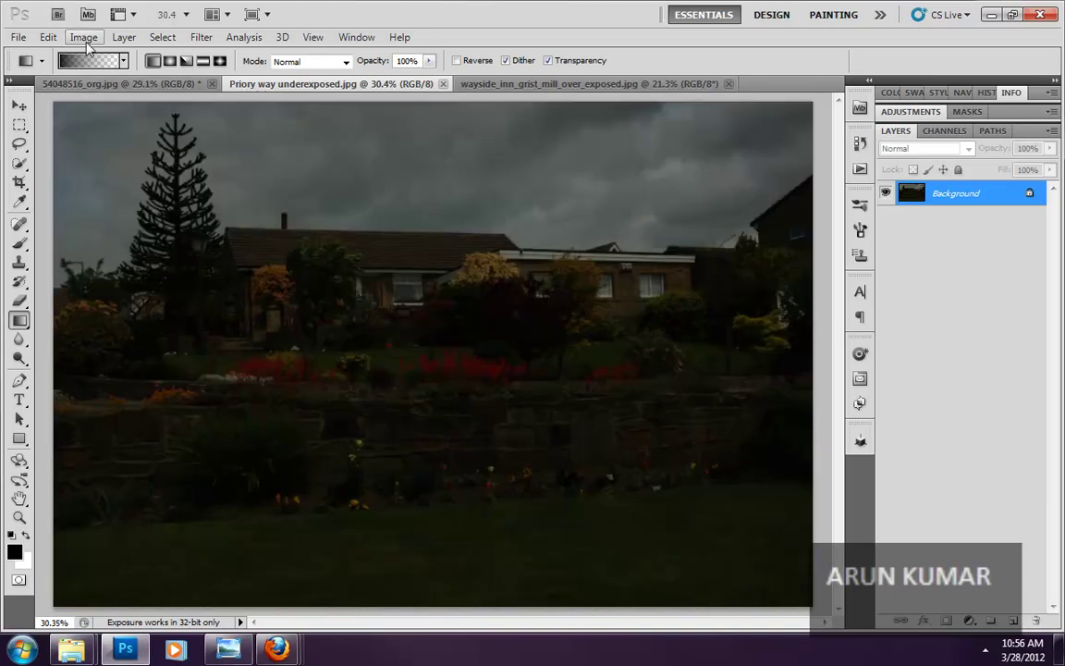
left_click(84, 37)
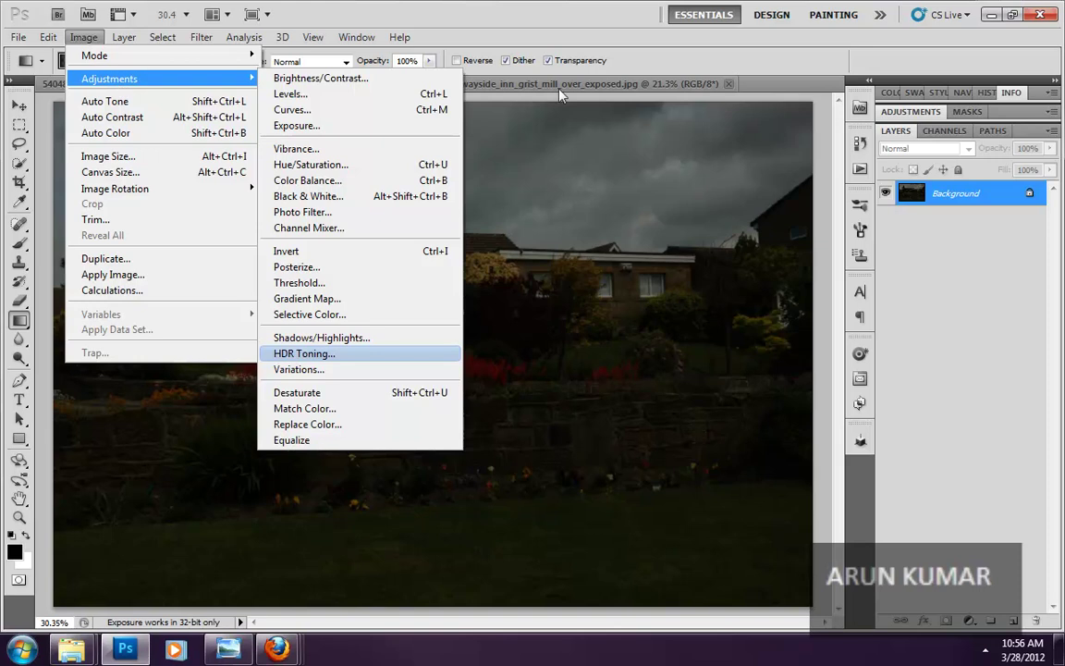
left_click(753, 83)
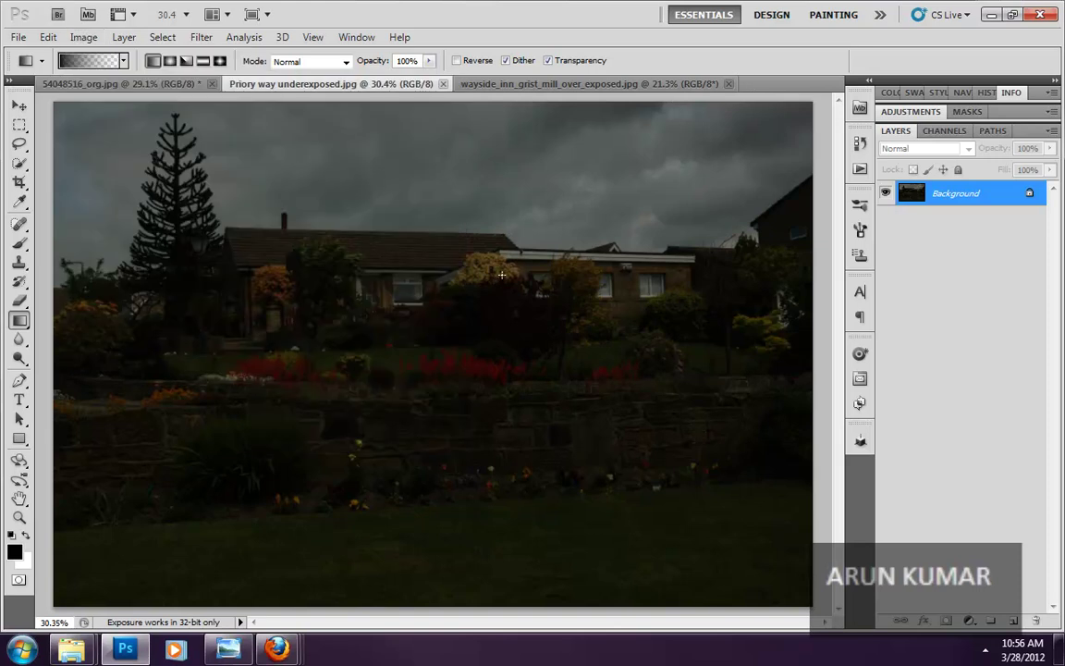
Step: Reapply Equalize to brighten 'Priory way underexposed.jpg', then bring up the grist mill photo
left_click(83, 37)
mouse_move(109, 78)
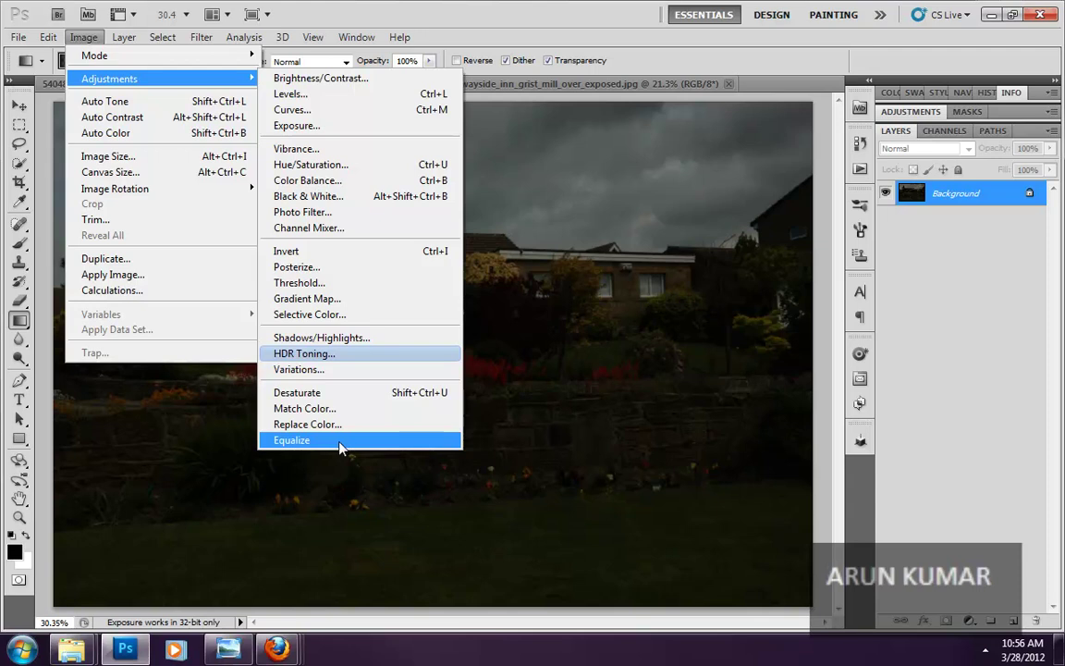
left_click(341, 448)
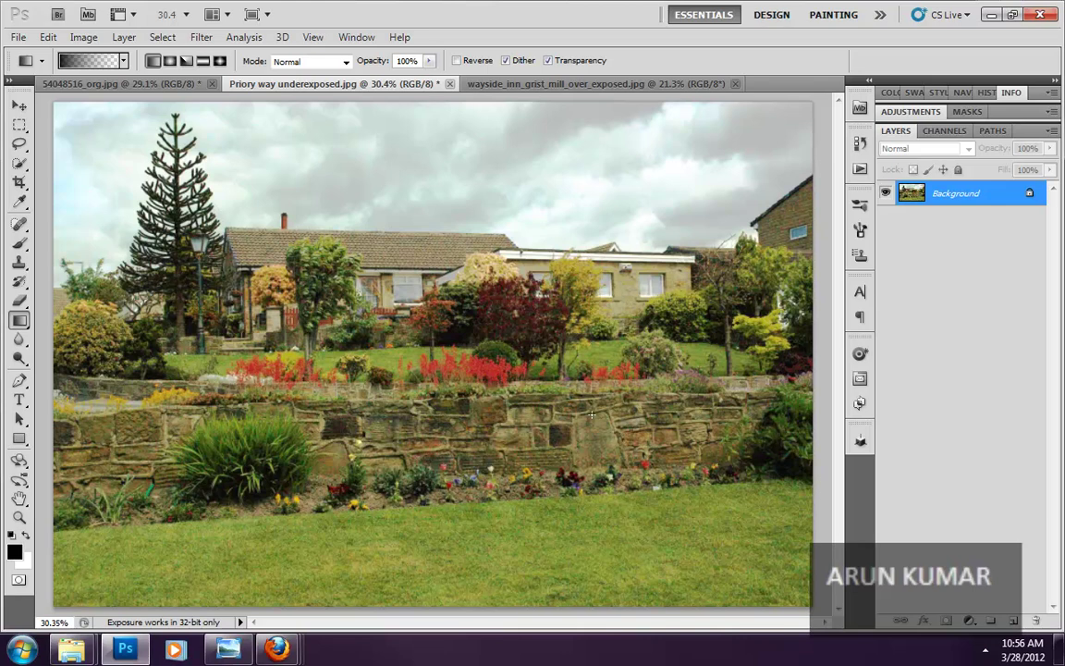
left_click(590, 84)
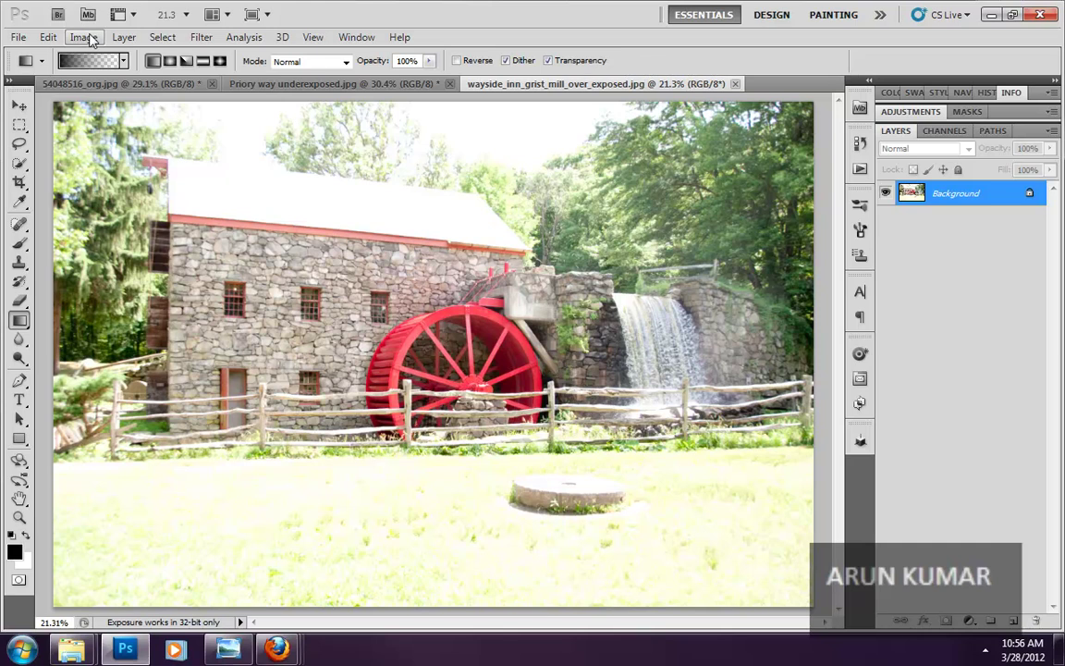
Step: Apply Equalize to the overexposed grist mill photo for fuller contrast
left_click(85, 37)
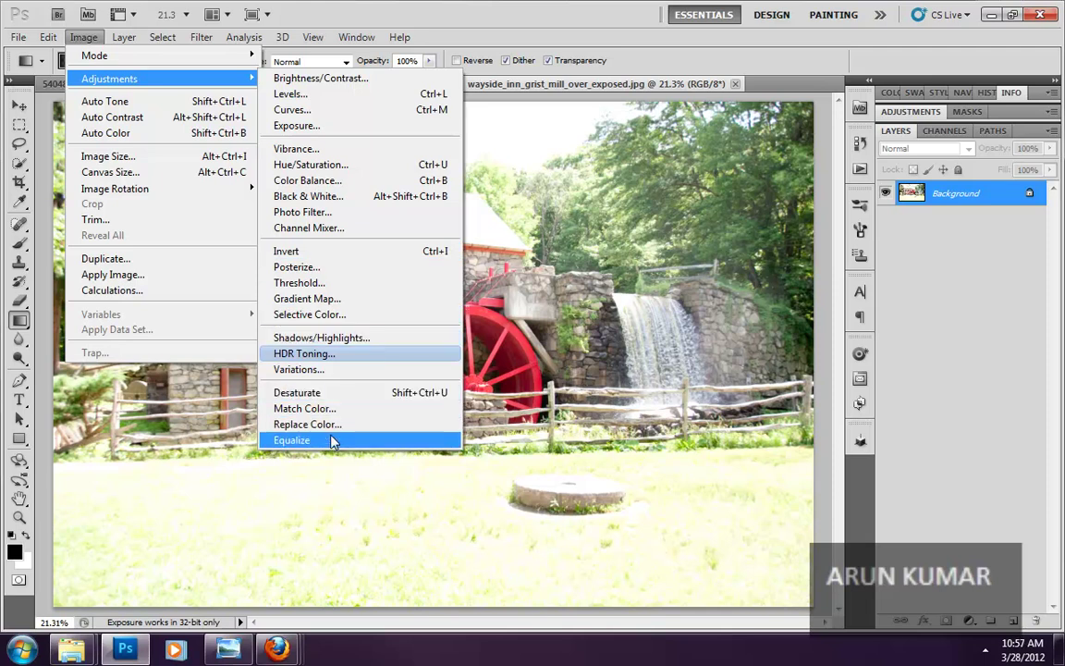
left_click(361, 444)
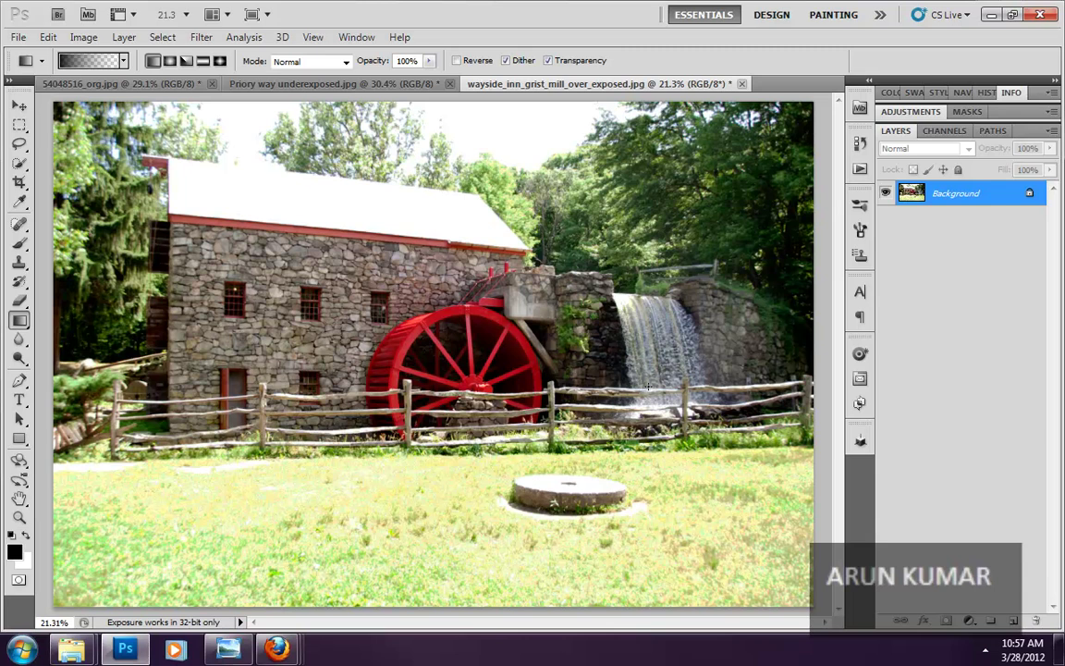
left_click(83, 37)
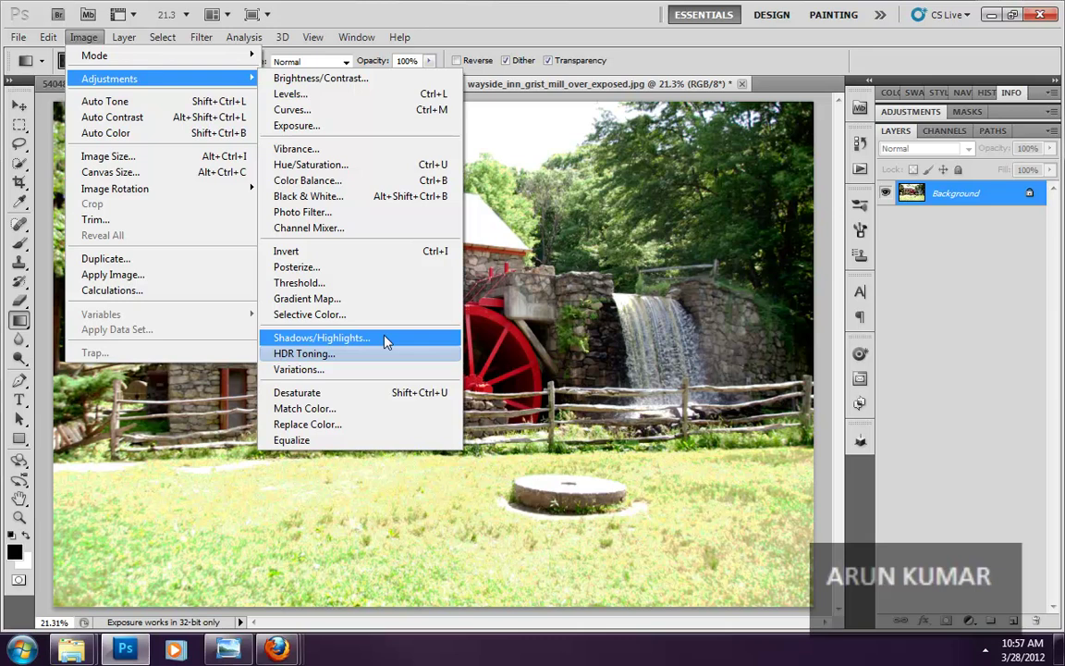
left_click(638, 46)
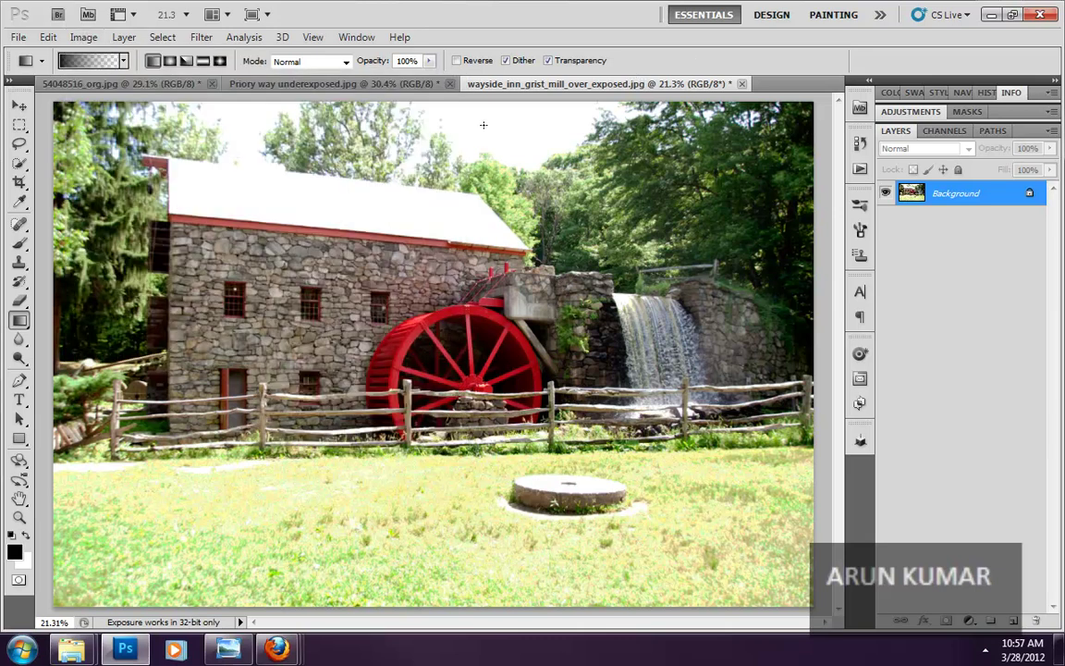
left_click(83, 37)
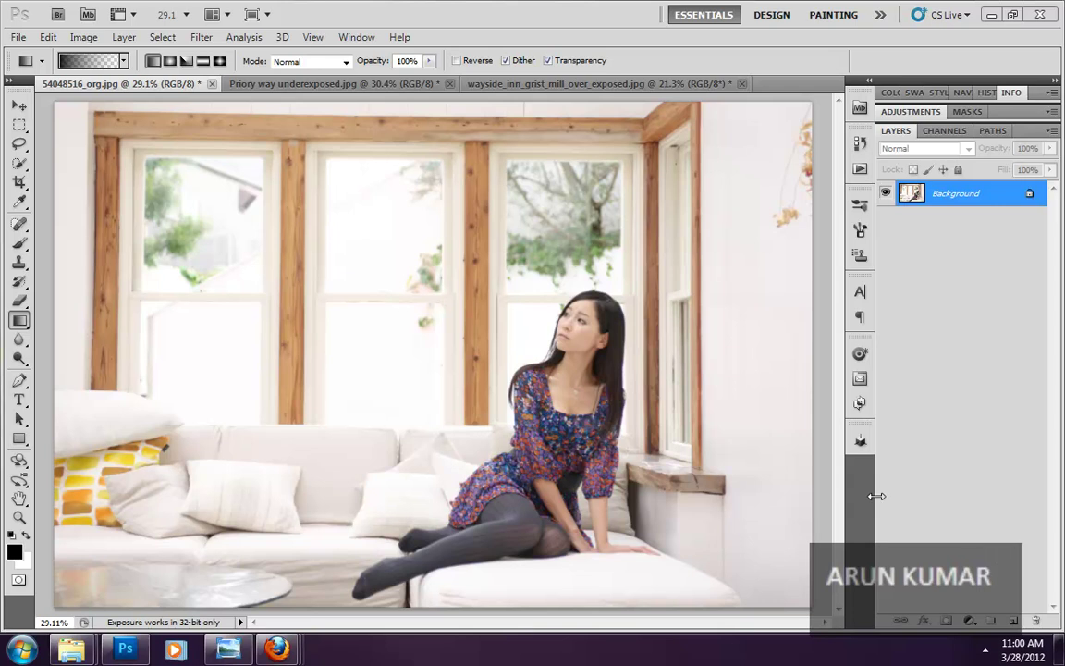
Step: Try Desaturate on '54048516_org.jpg', then browse the Adjustments list without applying more
left_click(86, 40)
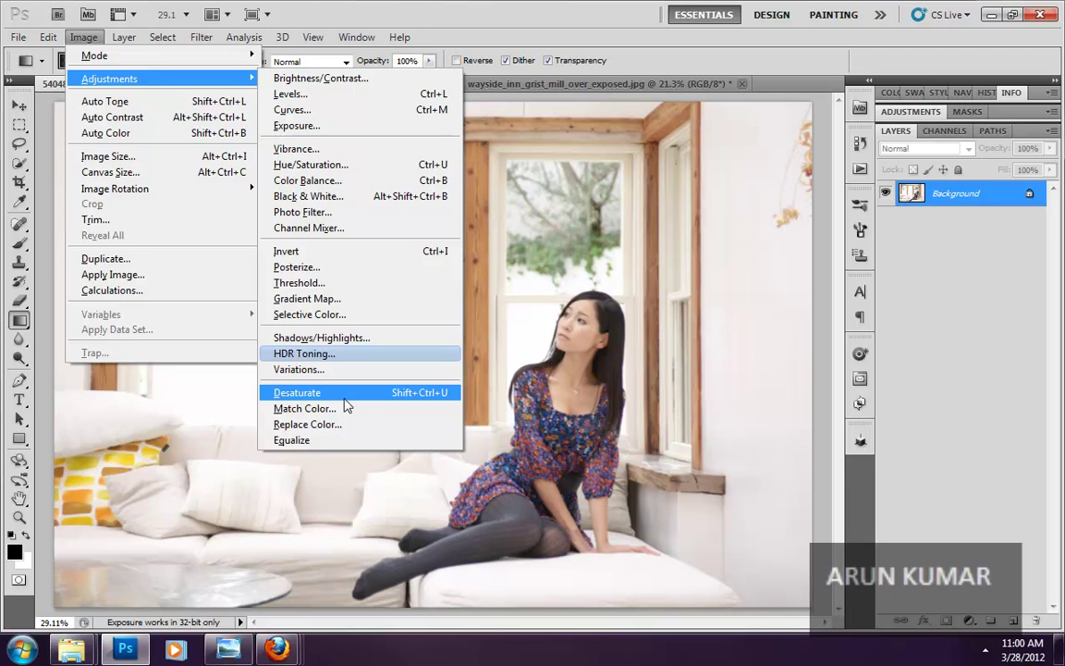
left_click(345, 406)
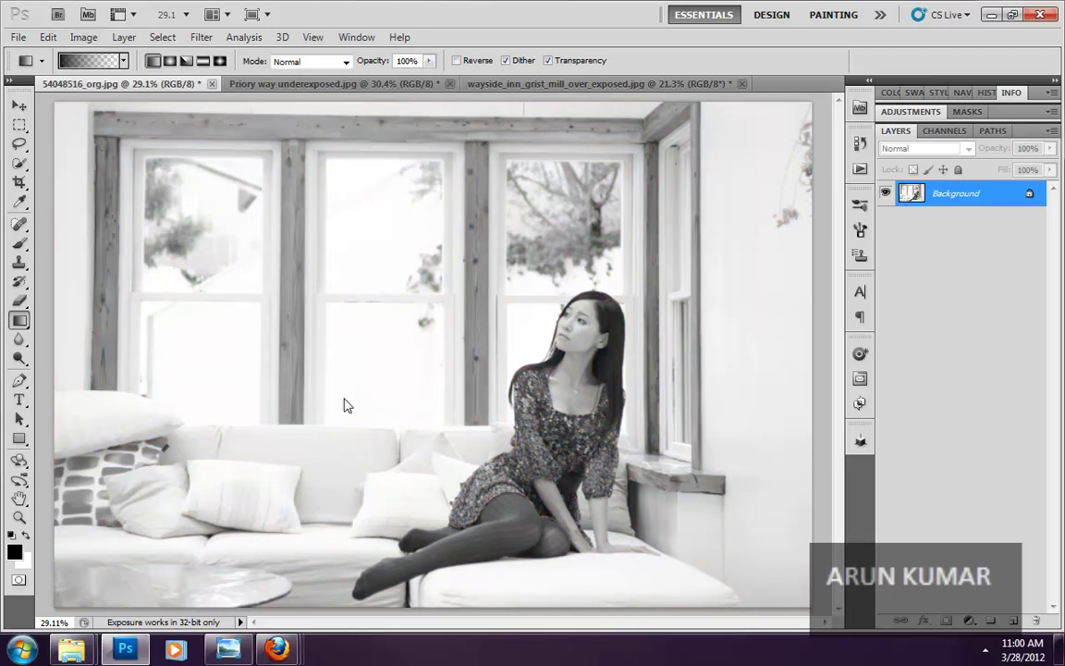
left_click(84, 37)
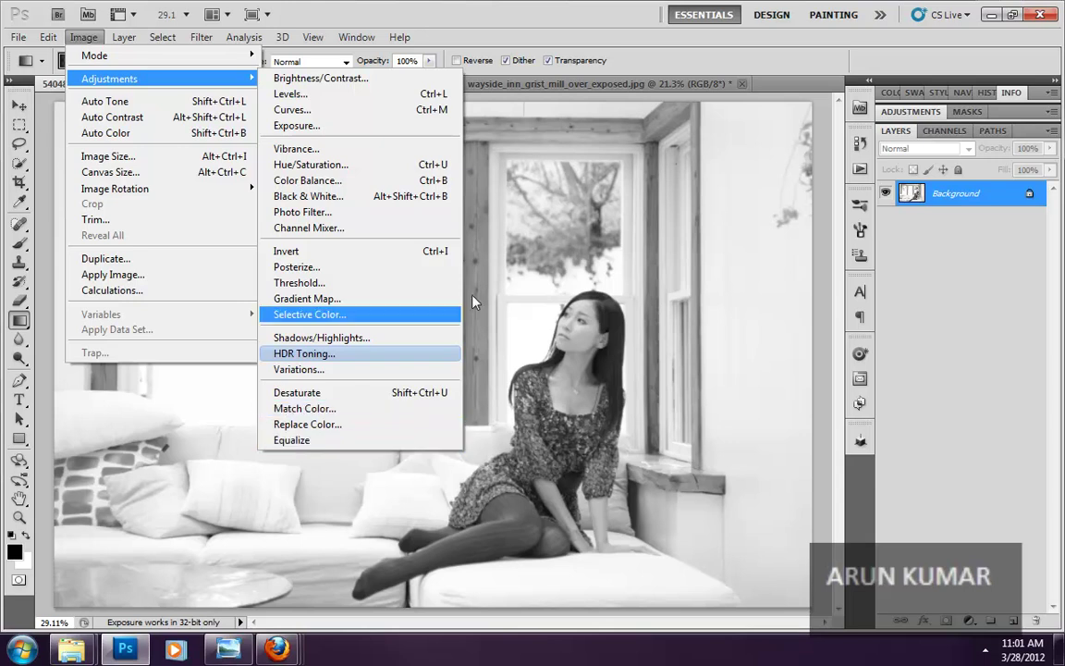
left_click(720, 57)
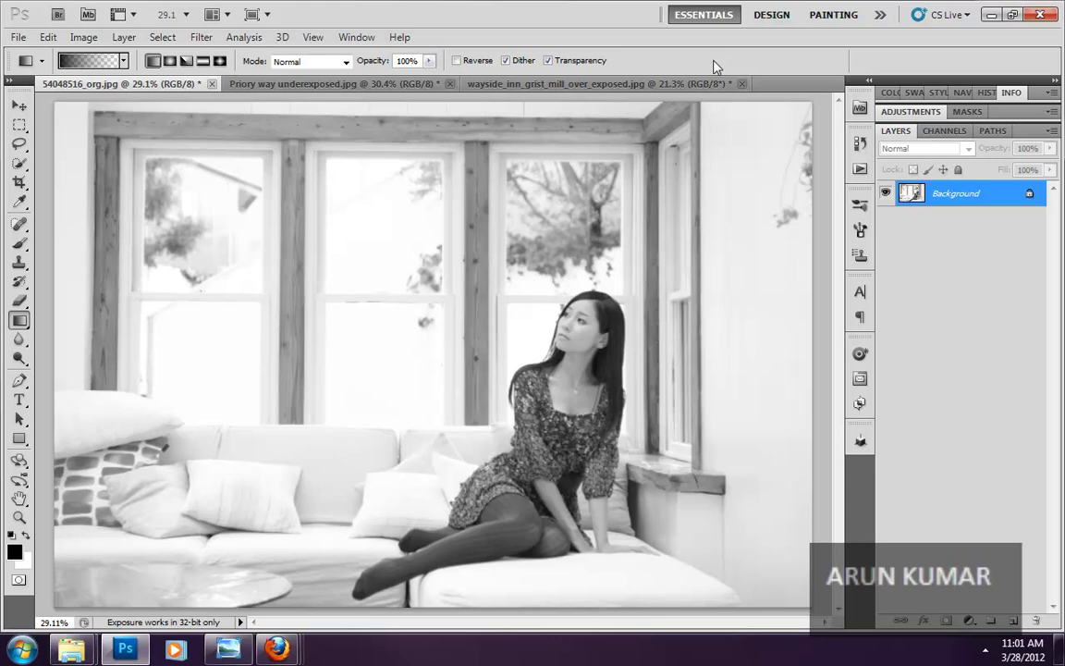
left_click(83, 37)
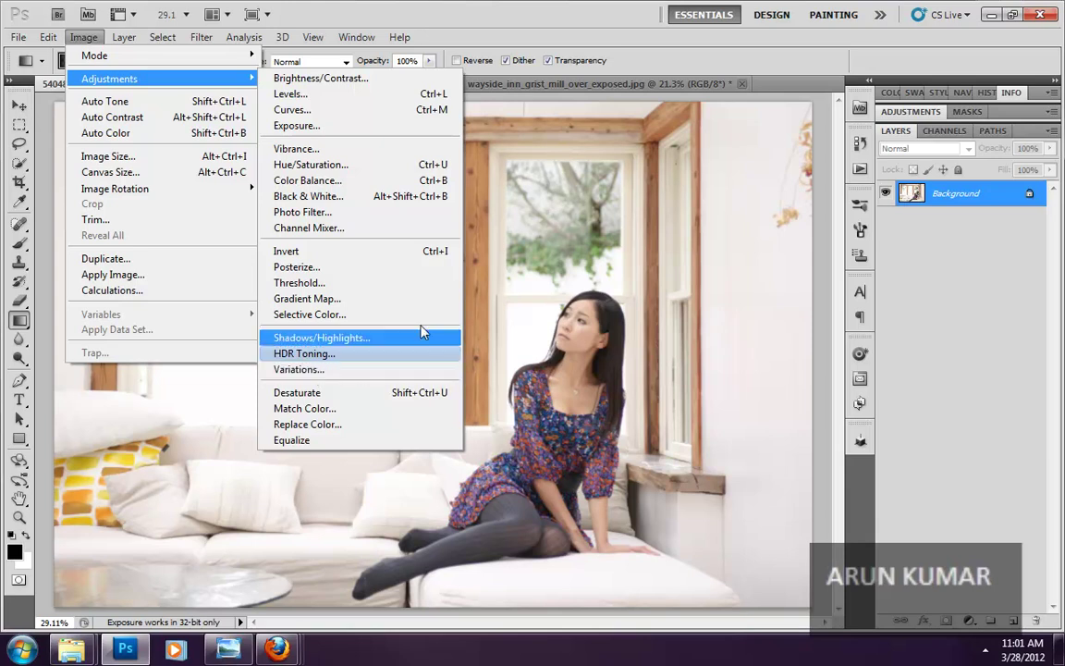
left_click(660, 59)
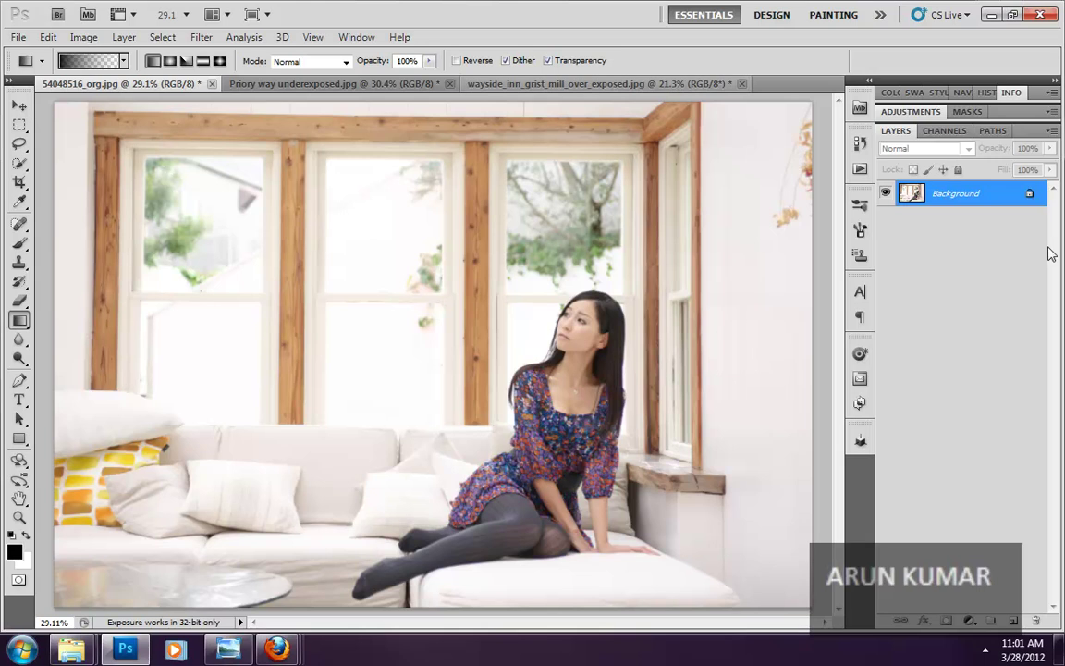
Step: Duplicate the sofa photo onto Layer 1 and add More Red to its midtones in Variations
key("ctrl+j")
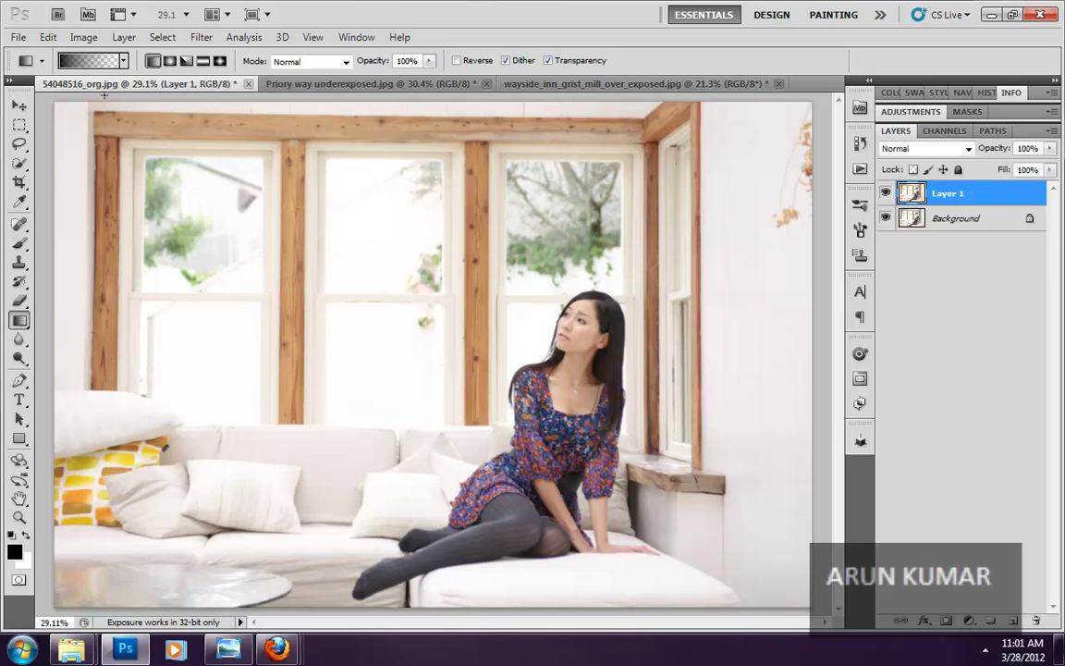
left_click(83, 37)
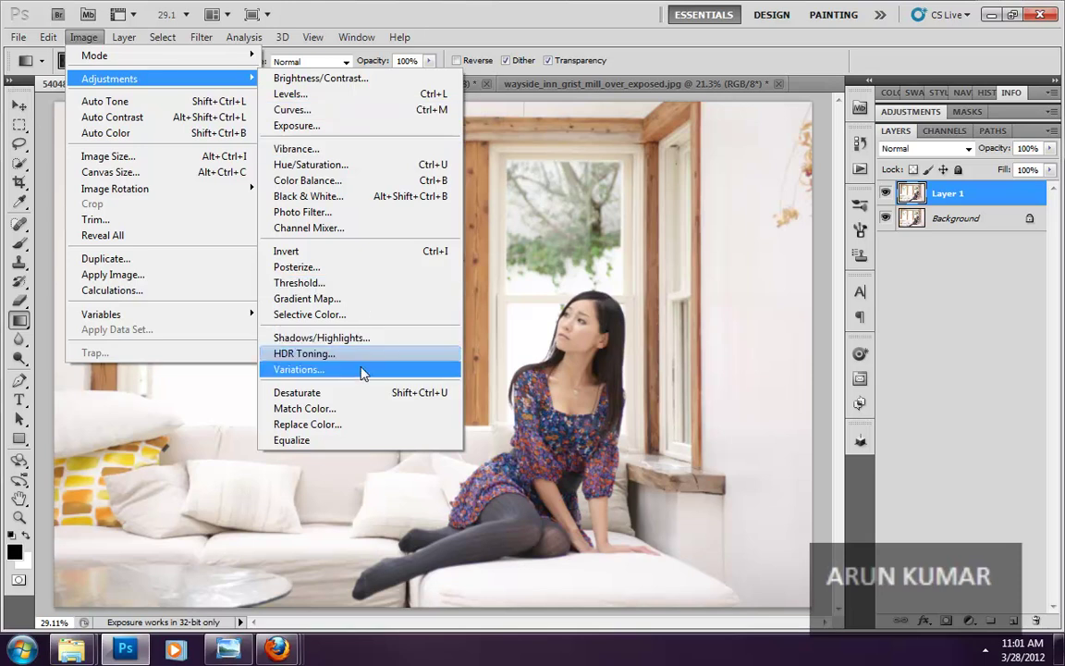
left_click(363, 372)
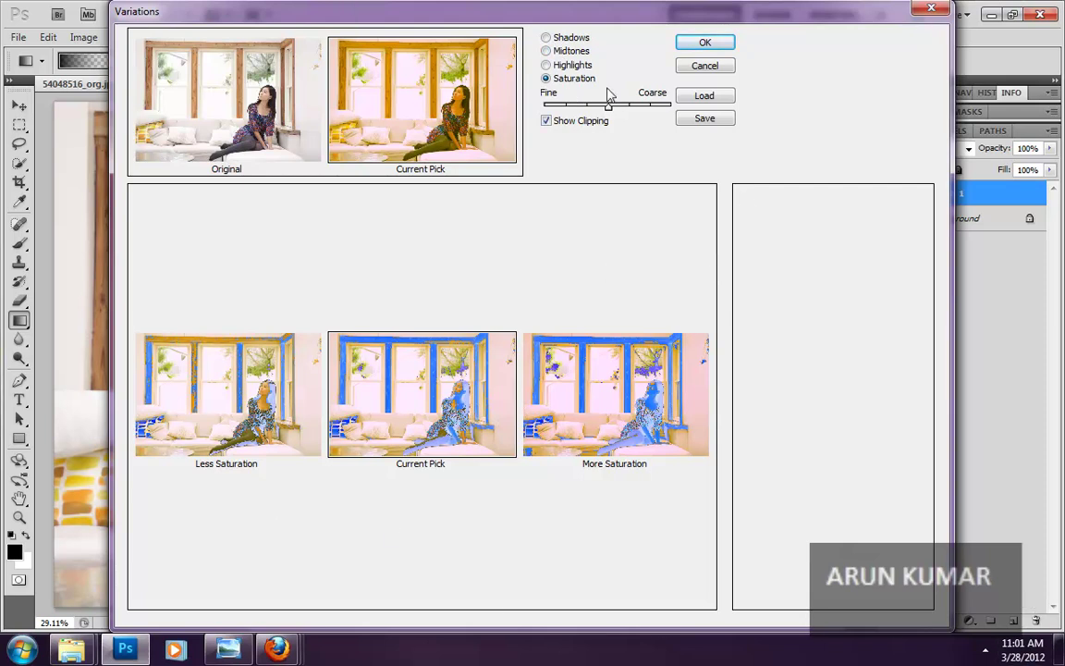
left_click(560, 52)
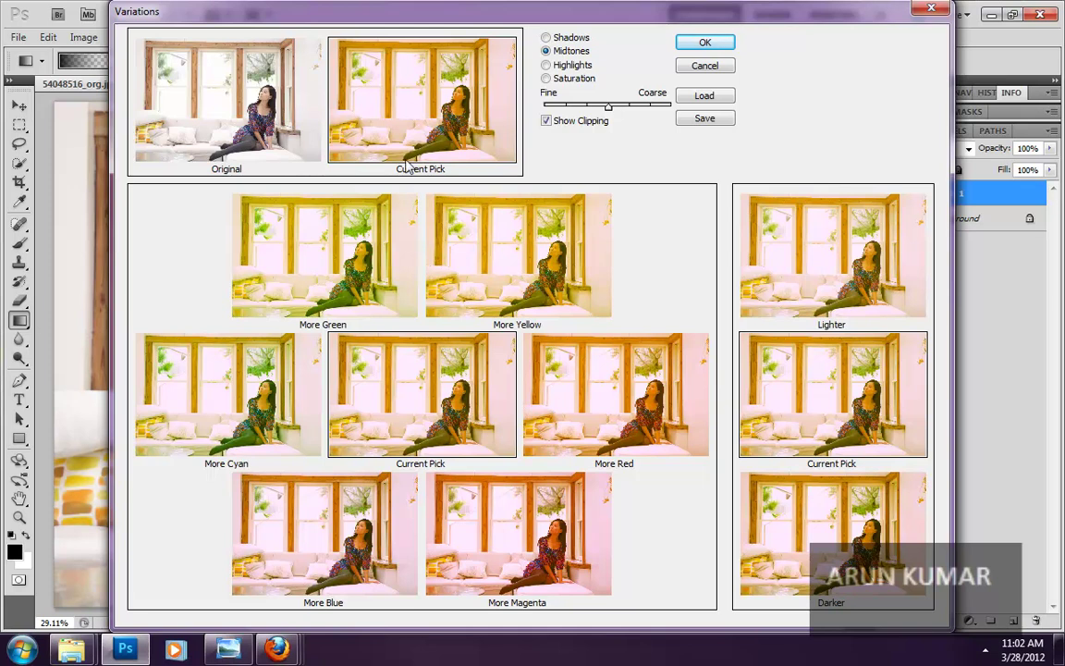
left_click(596, 400)
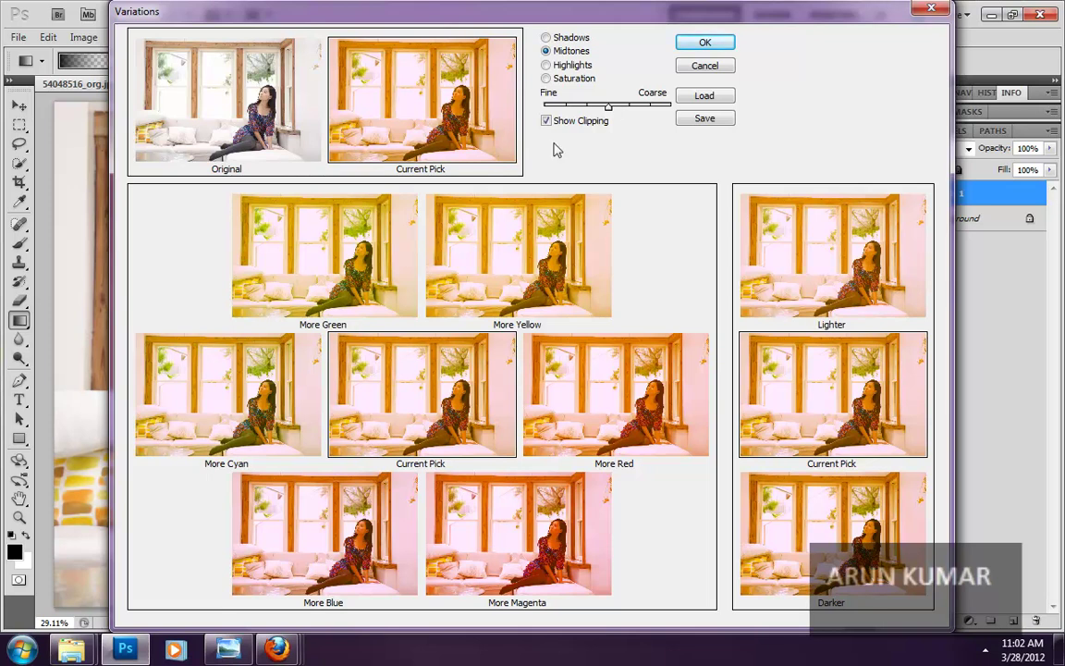
Step: Add More Blue to the highlights and More Saturation, then apply the Variations tint
left_click(567, 67)
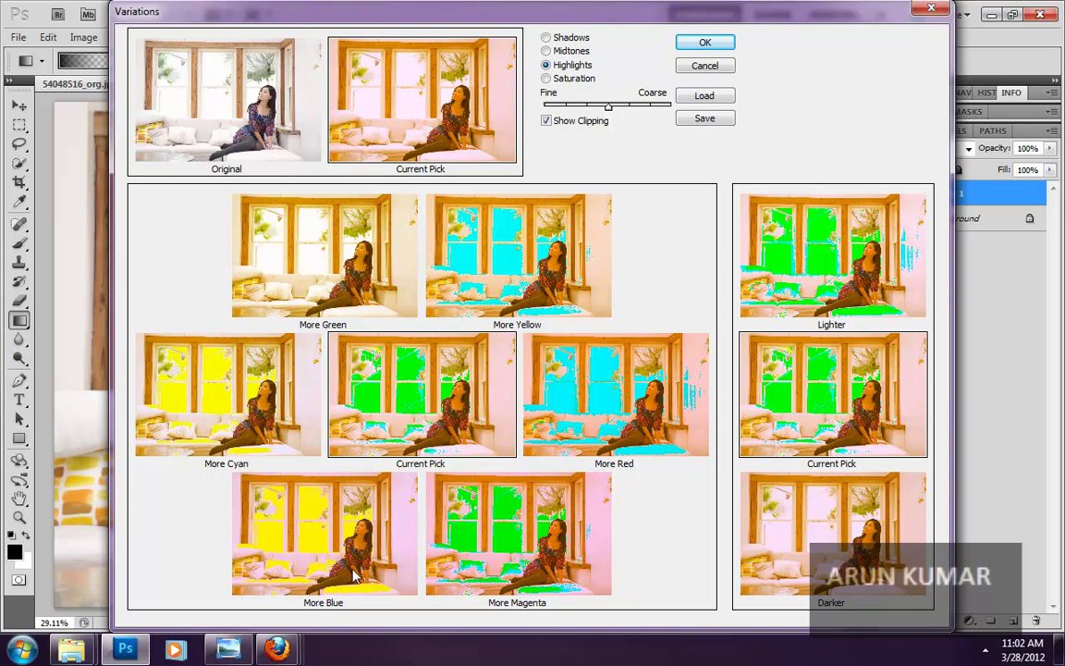
left_click(349, 531)
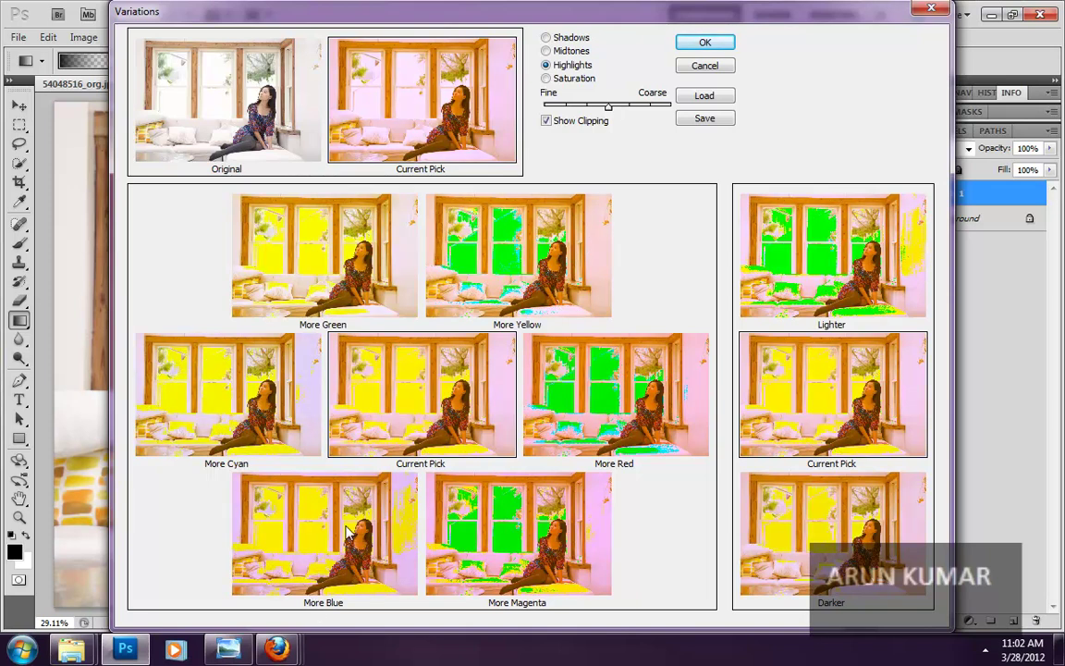
left_click(545, 78)
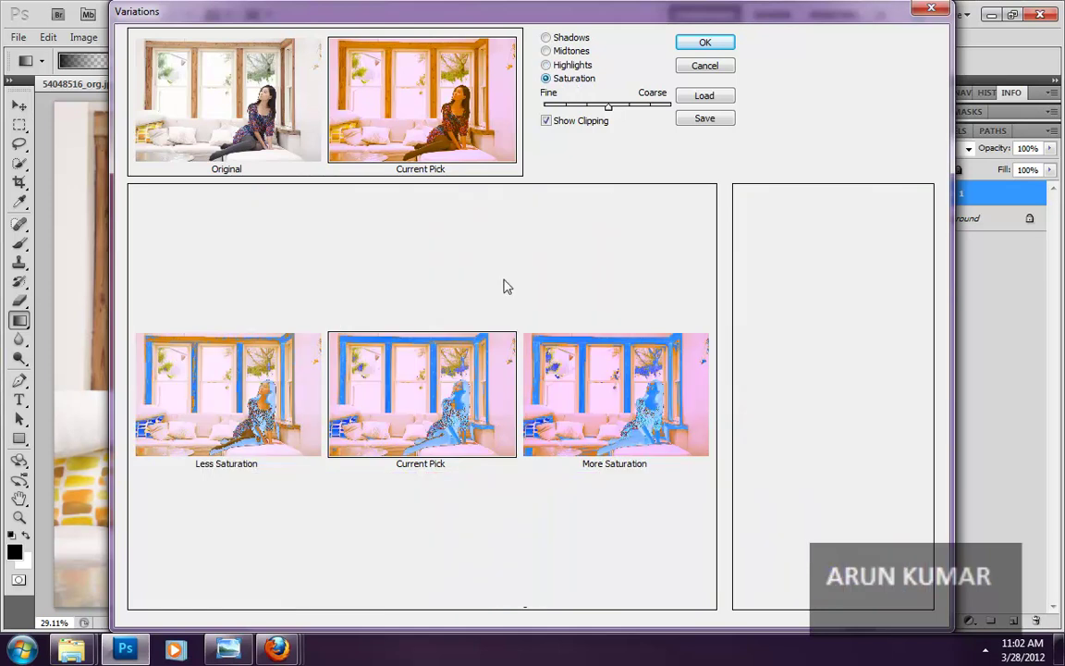
left_click(652, 444)
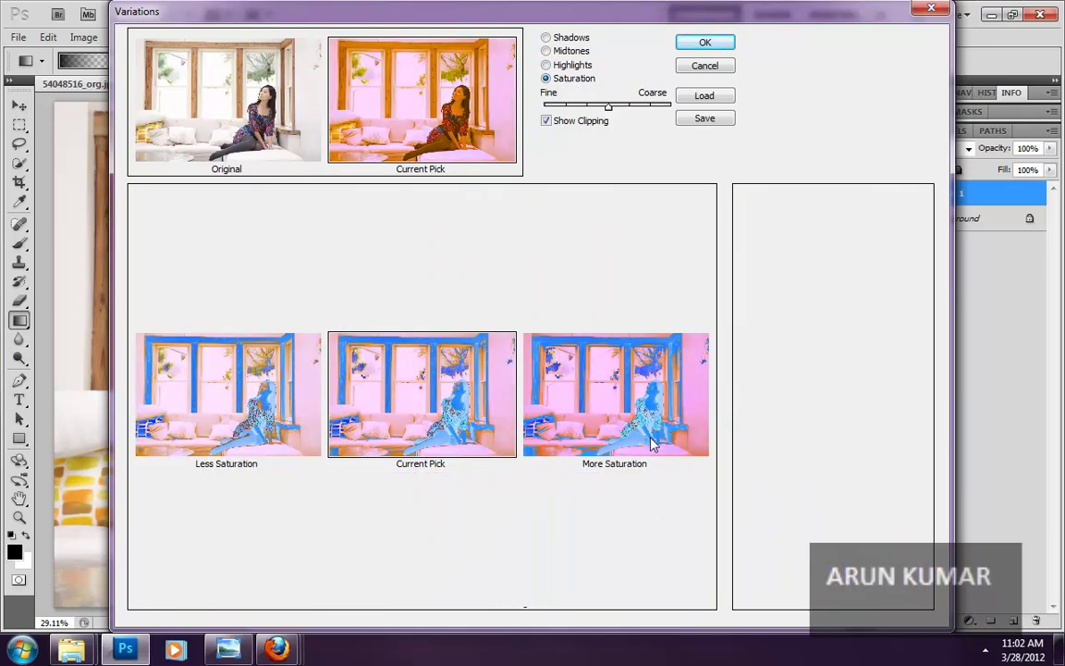
left_click(711, 46)
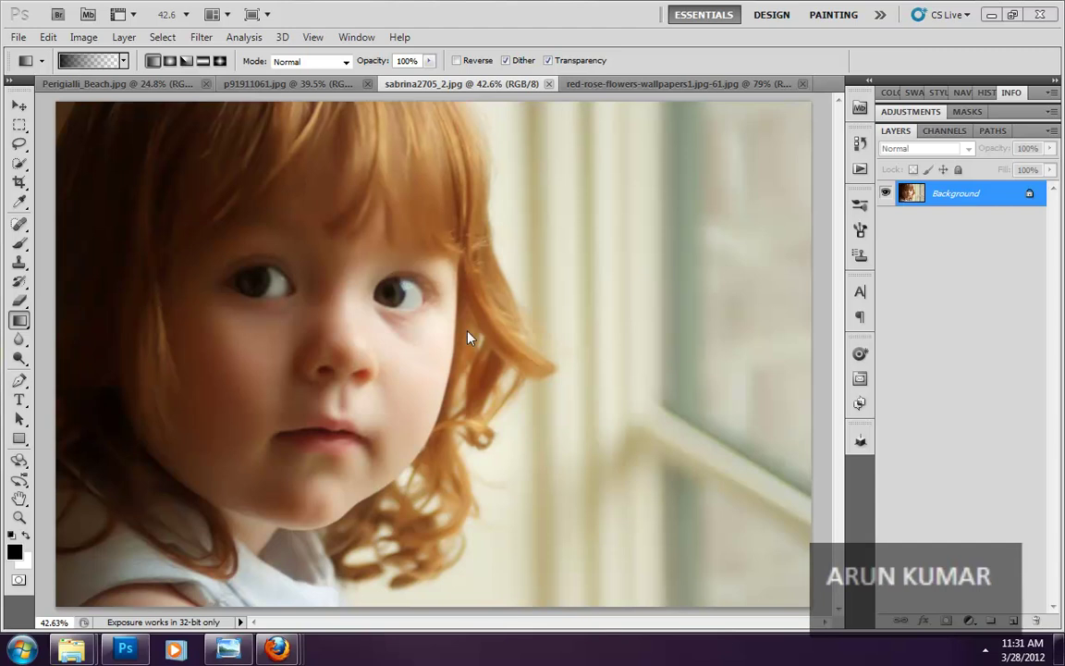
Step: Tint the child portrait More Magenta from Original in Variations, then undo it
left_click(83, 37)
mouse_move(110, 79)
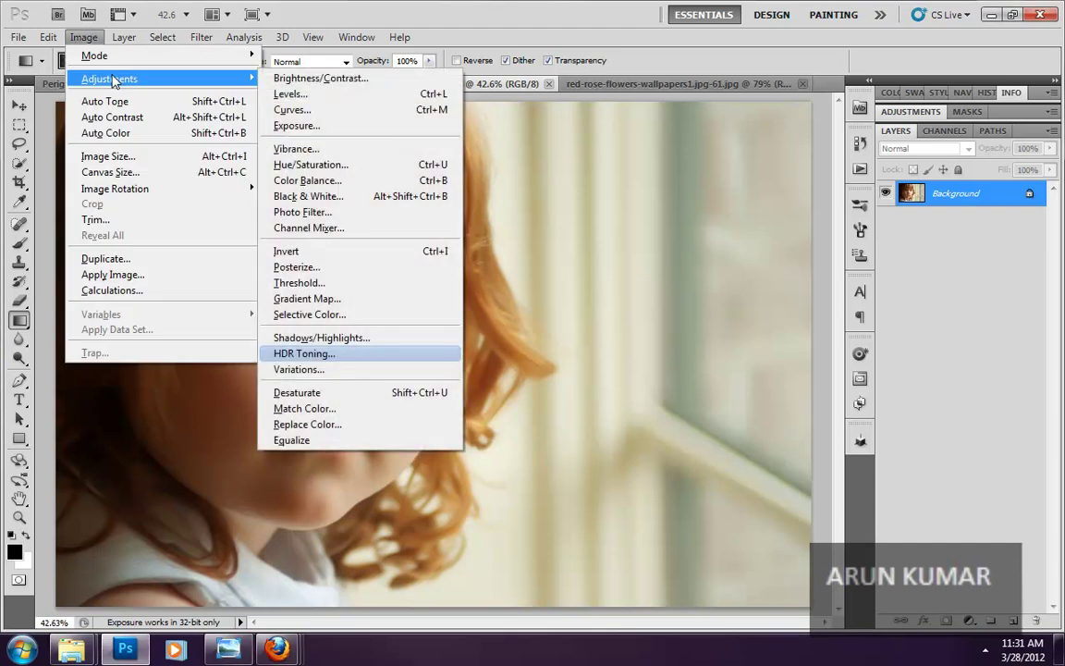
left_click(341, 371)
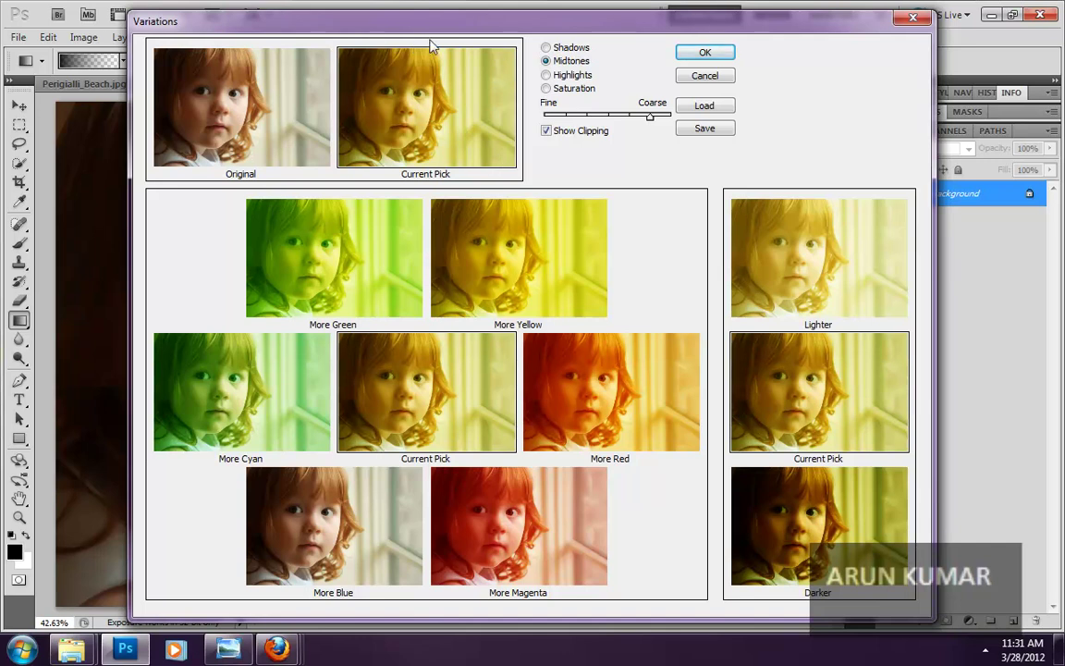
left_click(238, 113)
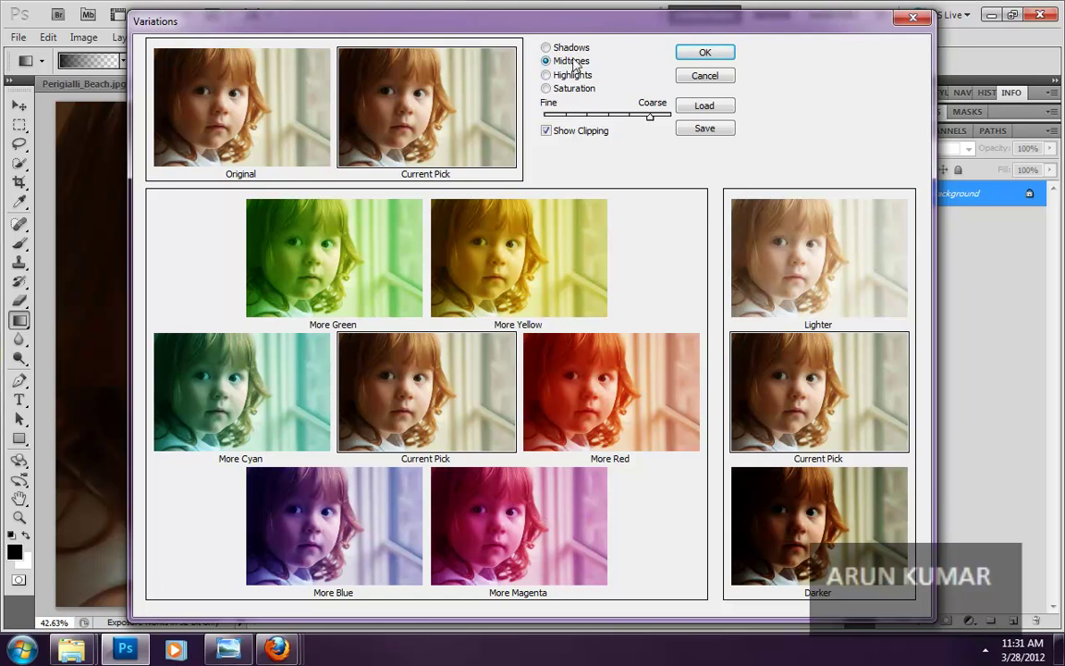
left_click(531, 553)
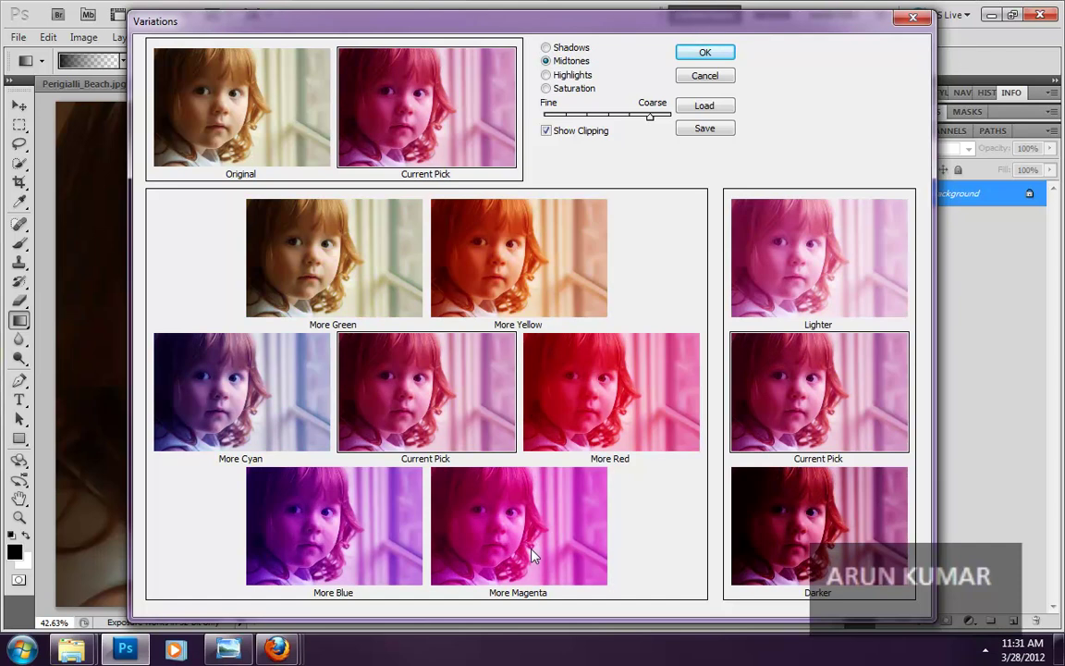
left_click(705, 53)
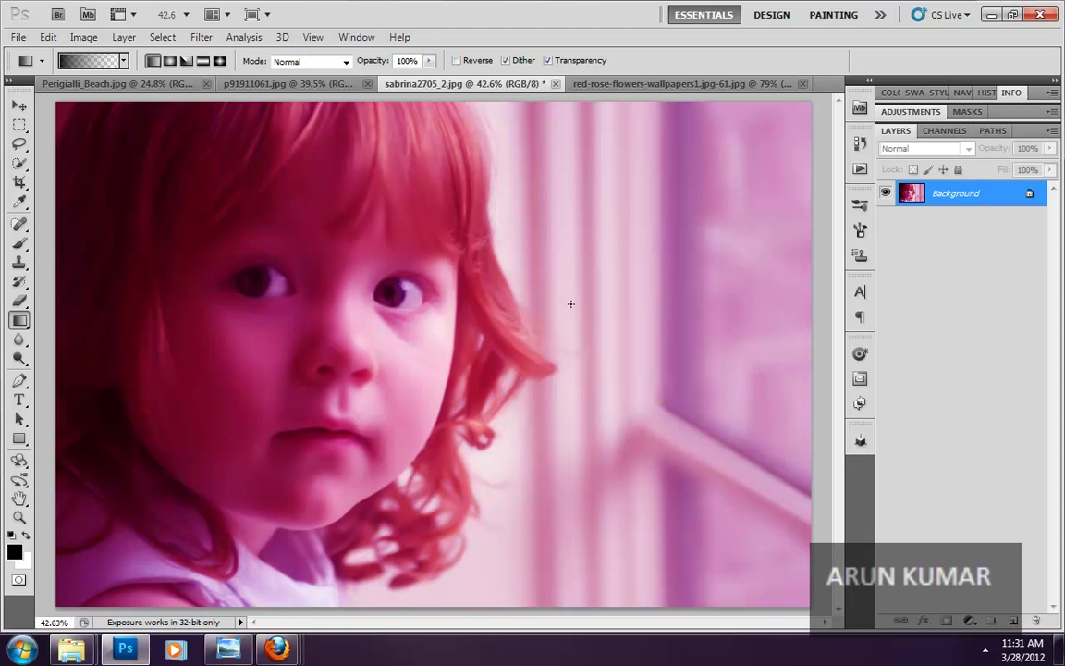
key("ctrl+z")
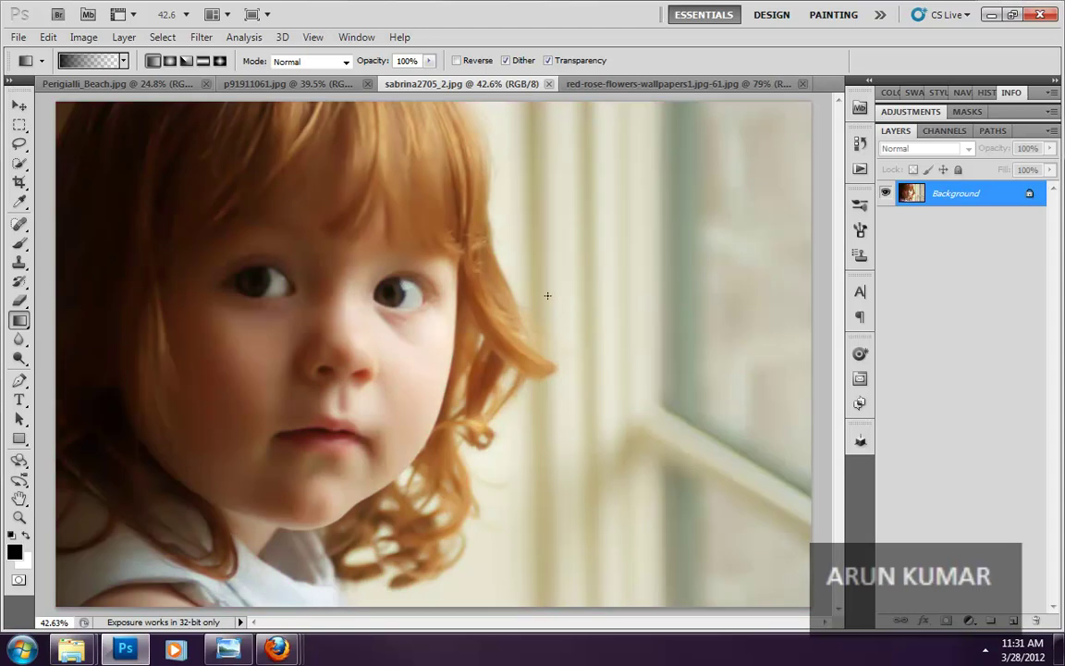
left_click(83, 37)
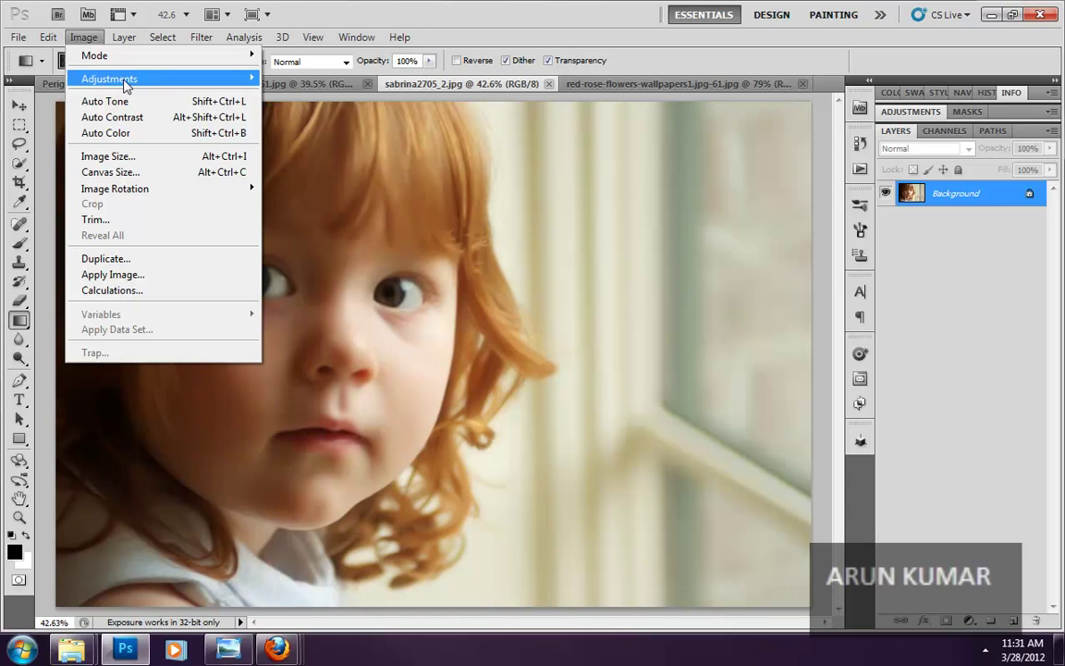
Step: Add More Yellow to the portrait's highlights from Original in Variations, then undo it
mouse_move(109, 79)
left_click(356, 366)
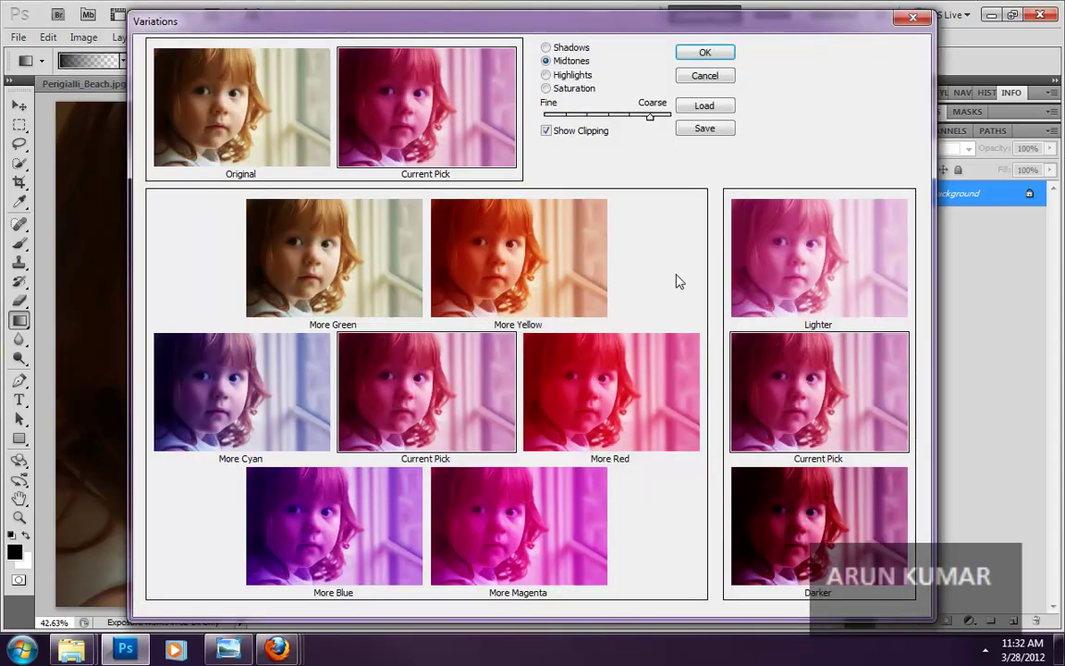
left_click(225, 112)
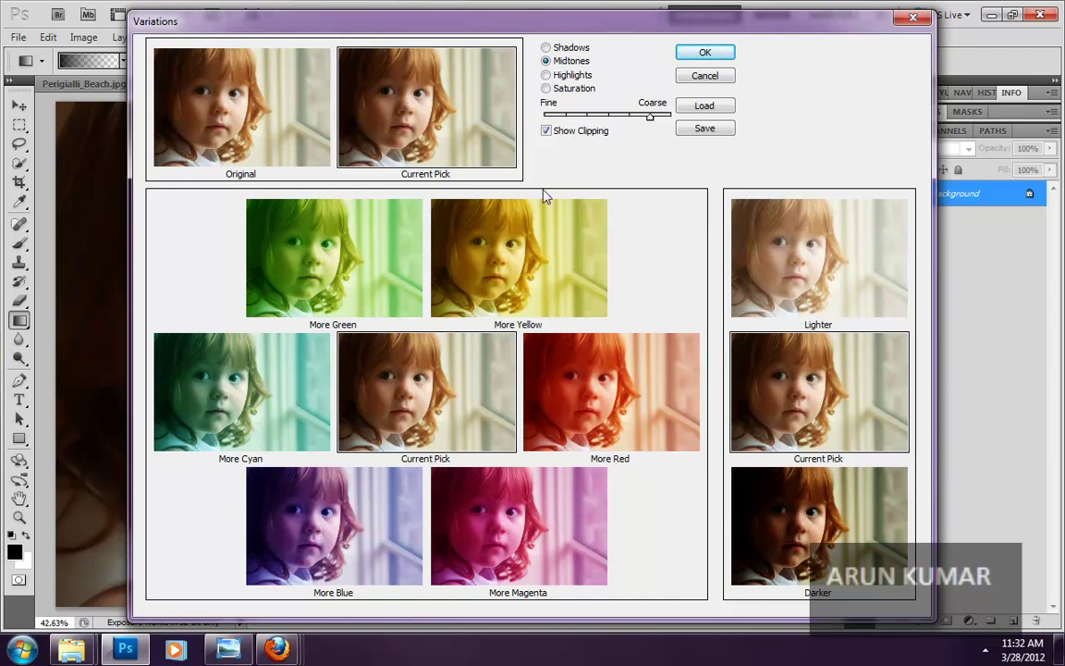
left_click(566, 77)
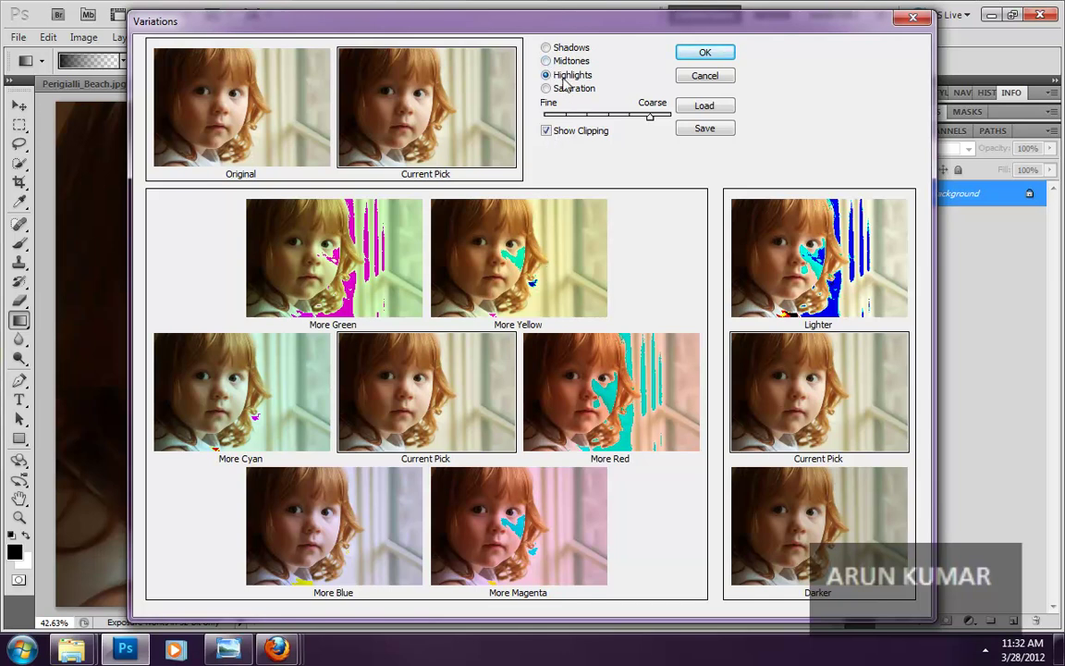
left_click(547, 248)
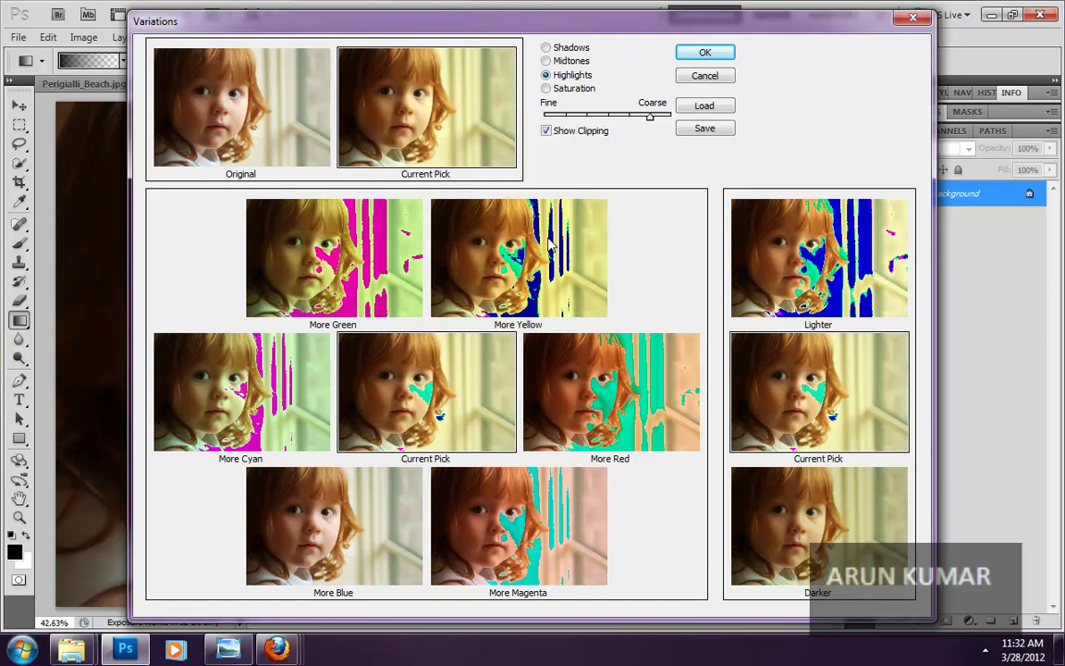
left_click(704, 52)
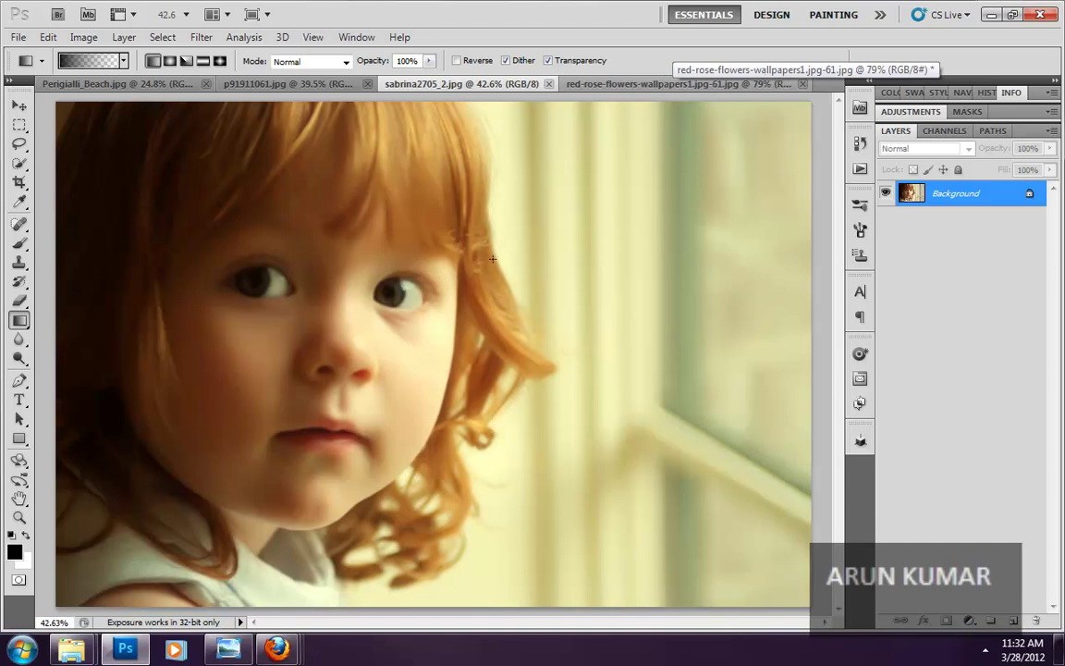
key("ctrl+z")
Step: Apply More Saturation to the portrait from Original in Variations, then undo it
left_click(81, 38)
mouse_move(109, 79)
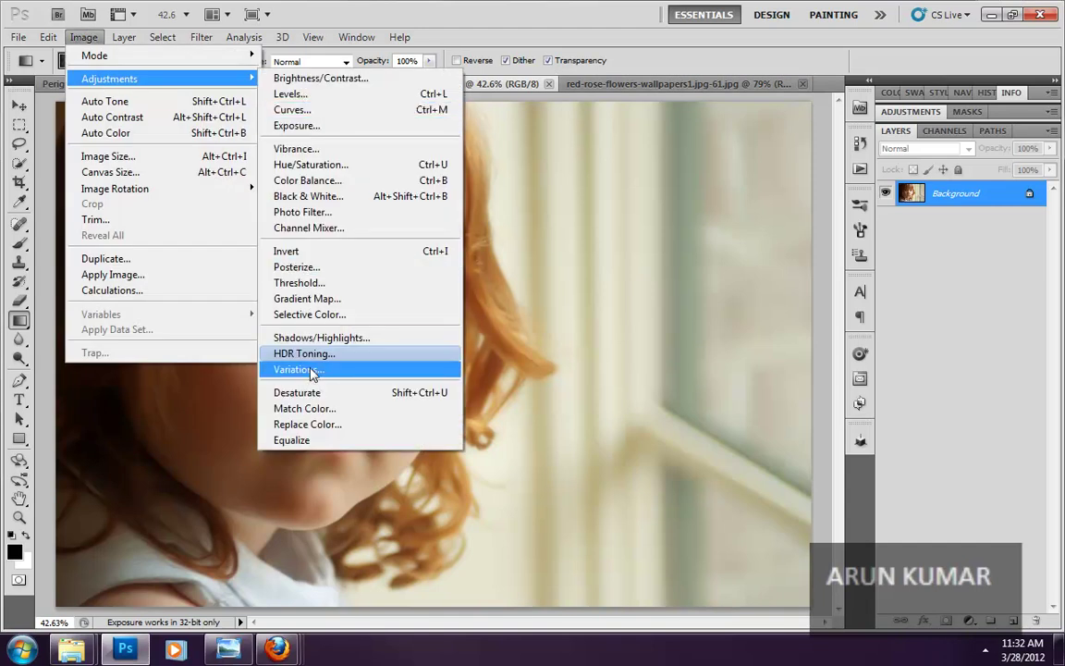
left_click(309, 370)
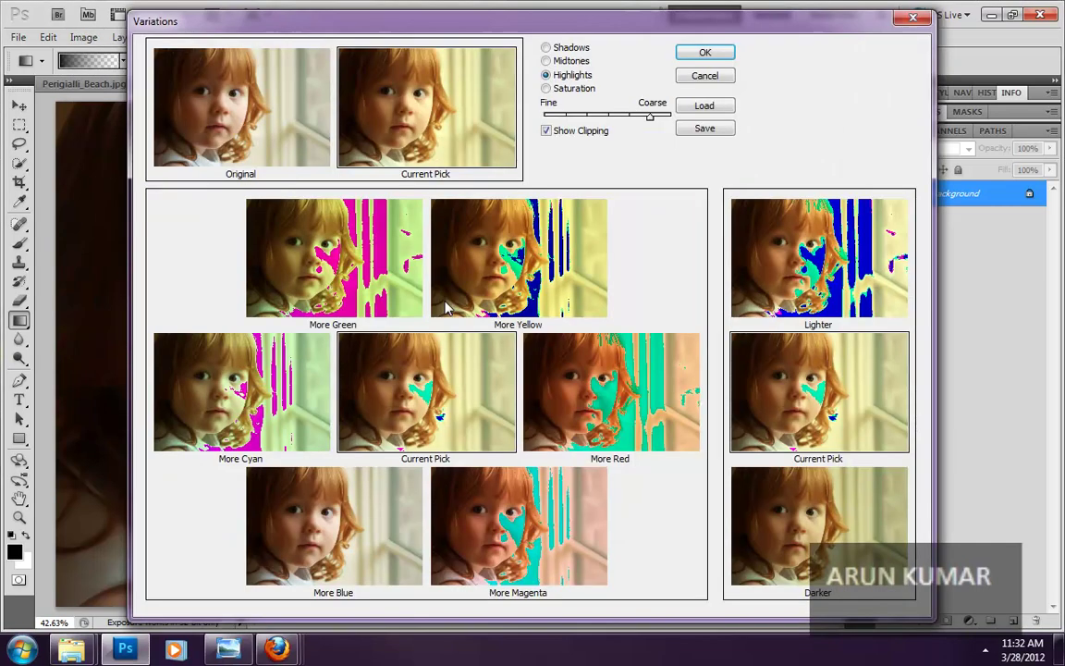
left_click(301, 128)
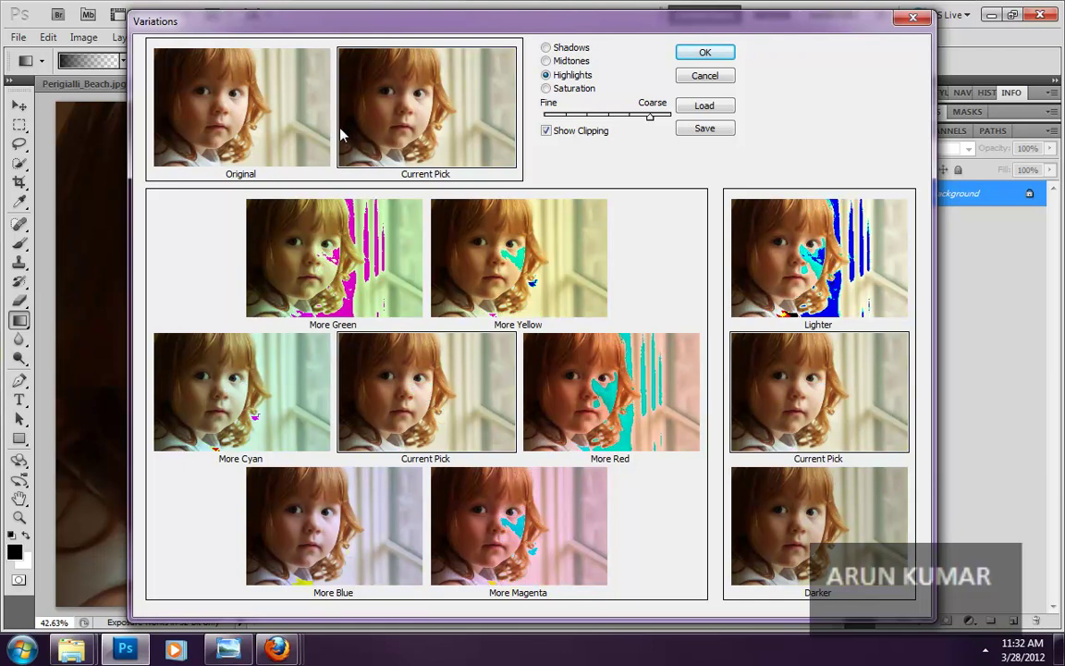
left_click(548, 89)
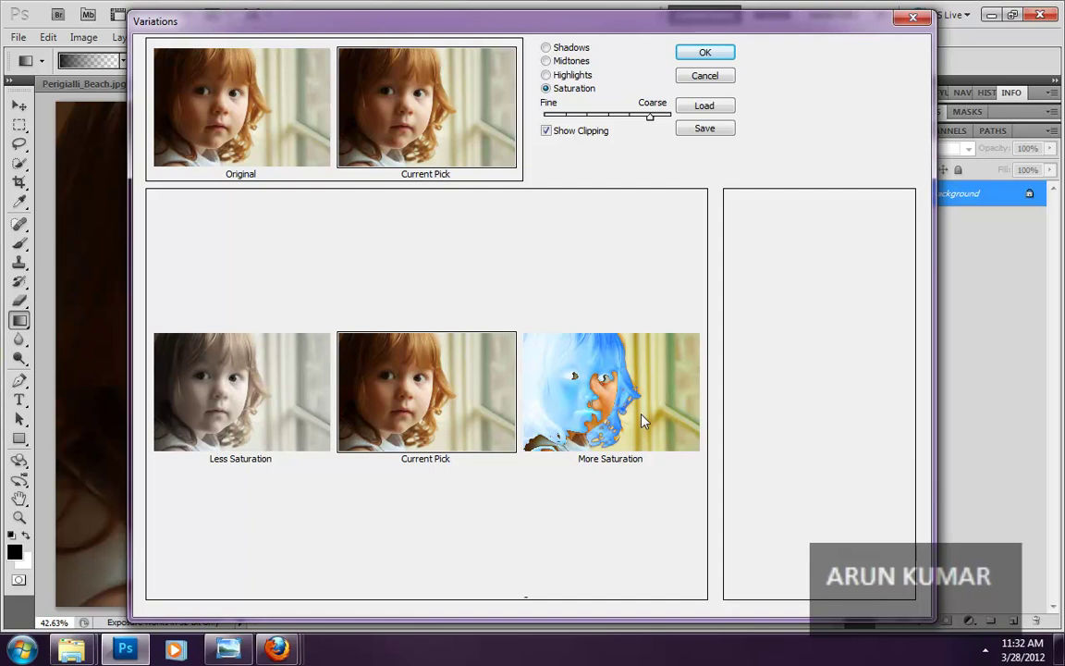
left_click(645, 420)
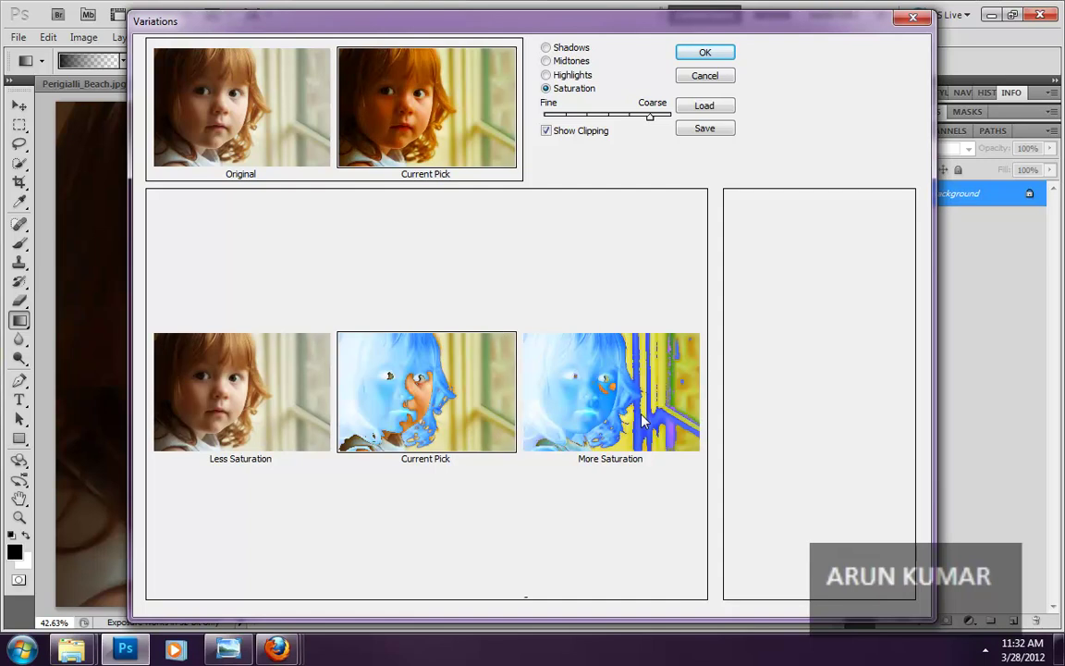
left_click(705, 54)
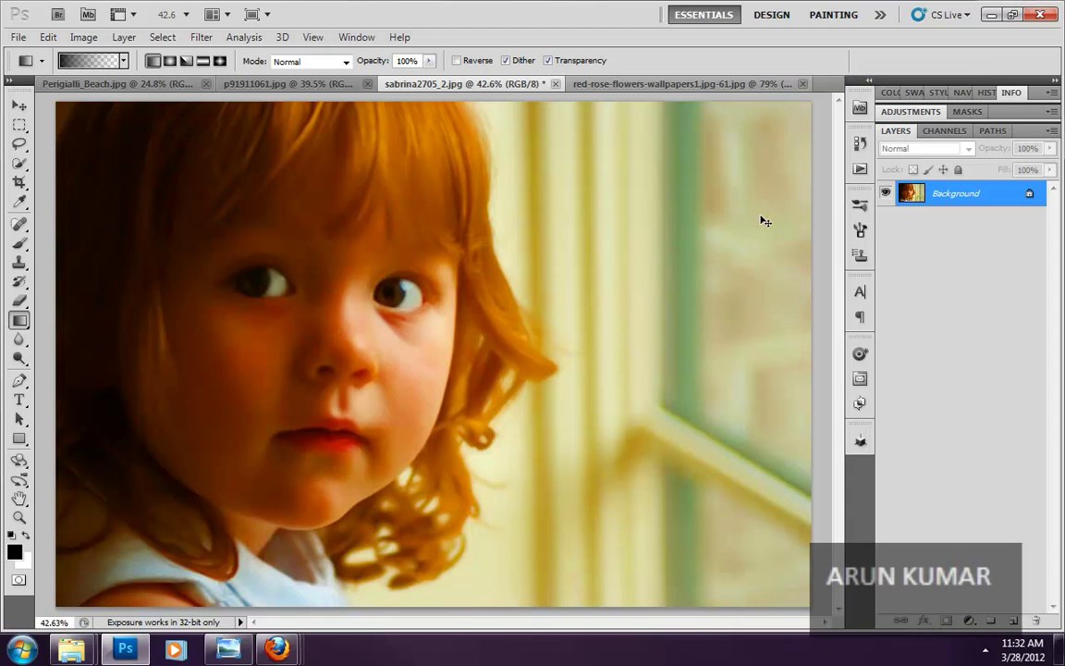
key("ctrl+z")
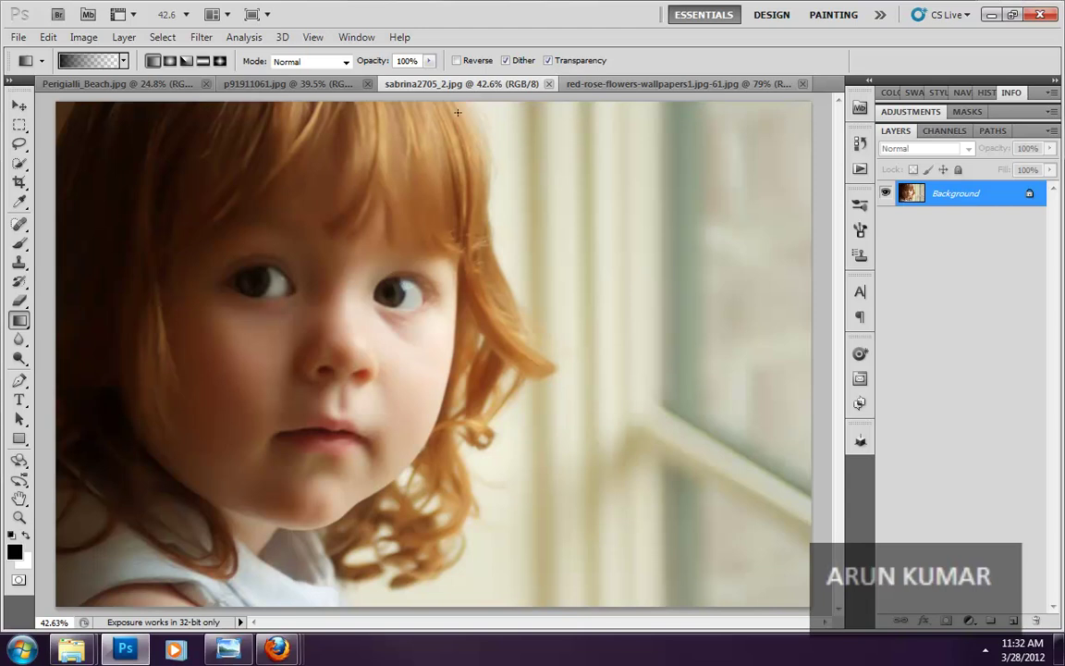
left_click(83, 37)
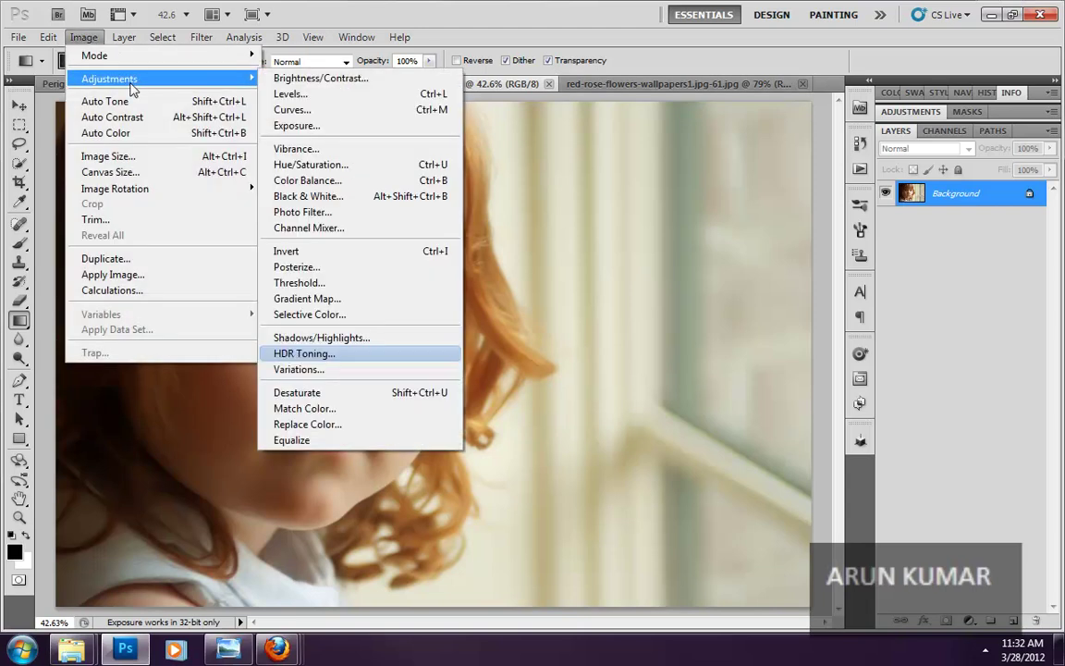
mouse_move(109, 78)
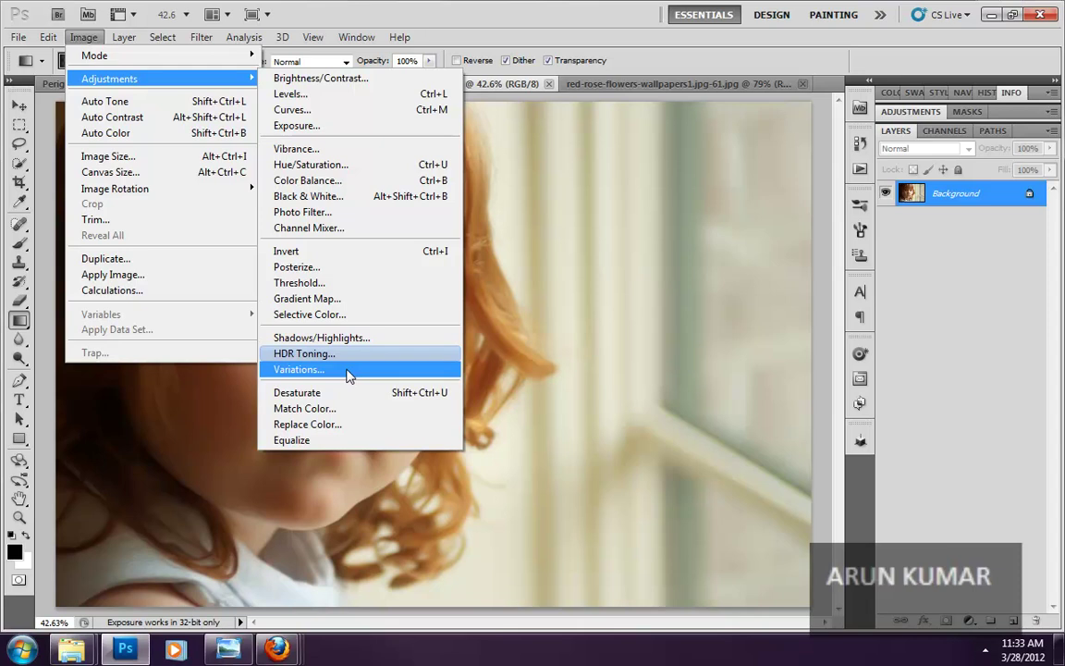
Step: Reset Variations to Original, choose Midtones, and set the Fine/Coarse slider near the middle
left_click(349, 373)
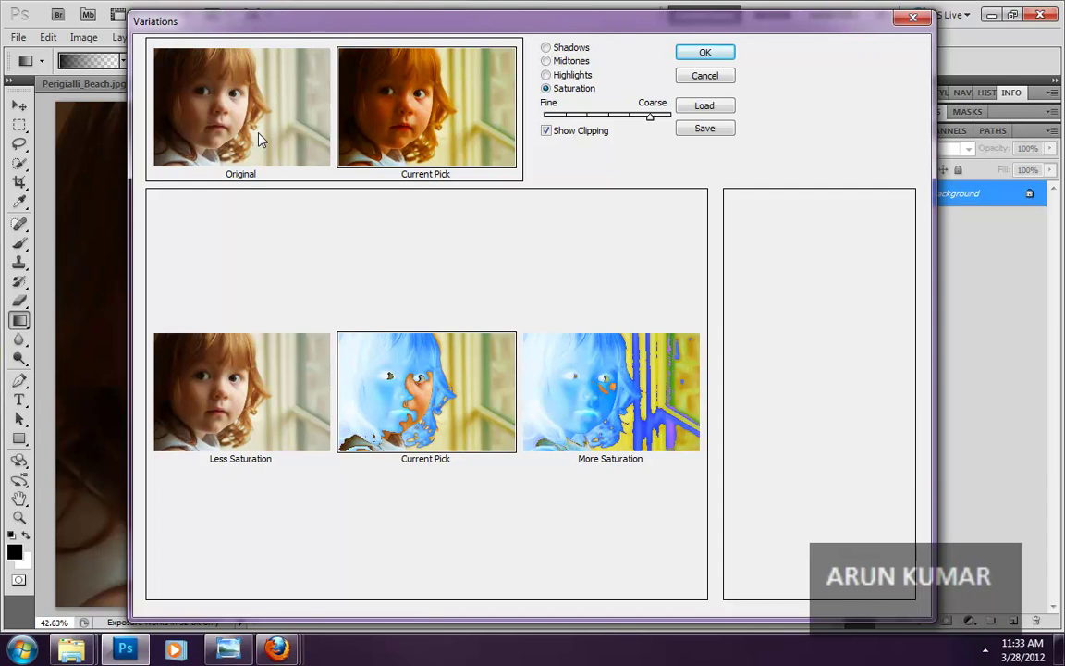
left_click(260, 139)
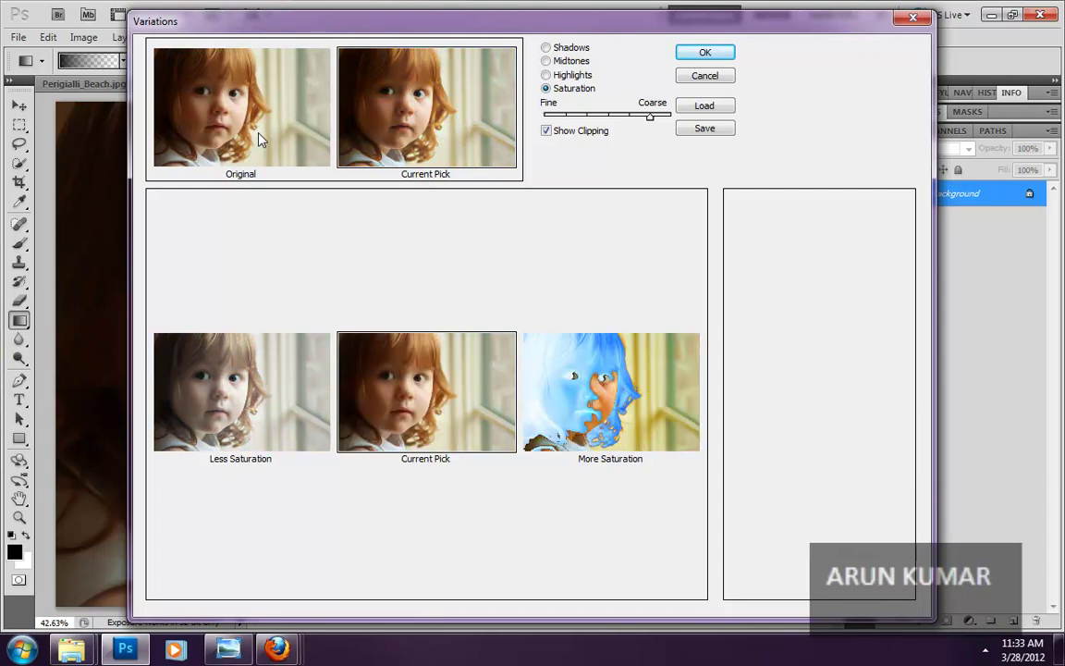
left_click(571, 62)
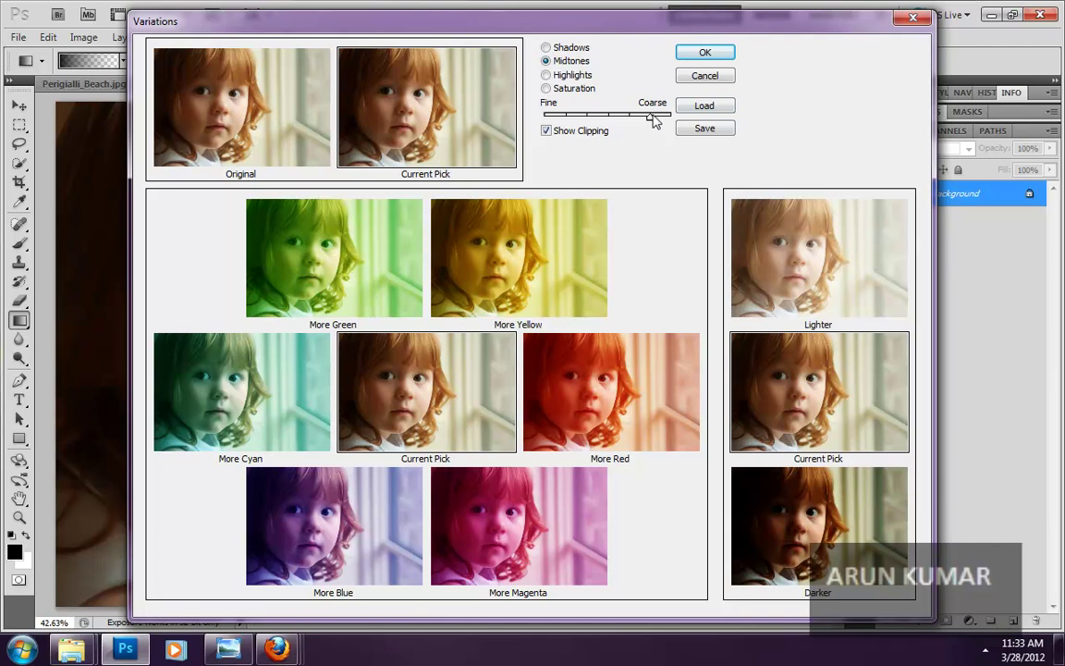
left_click_drag(651, 117, 545, 117)
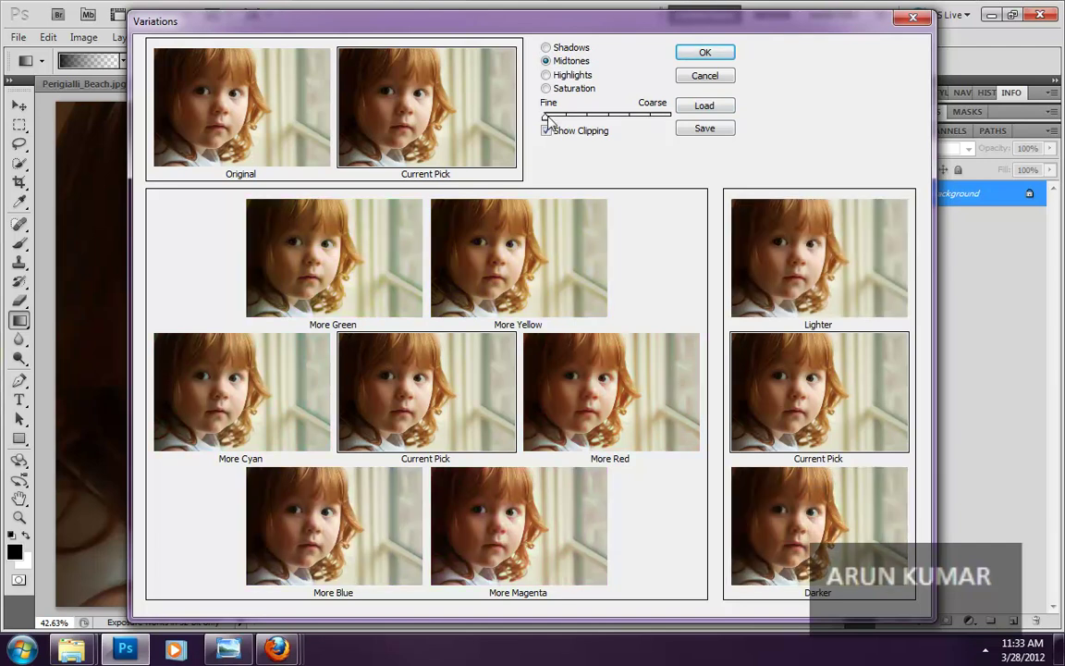
left_click(546, 130)
left_click_drag(546, 117, 670, 118)
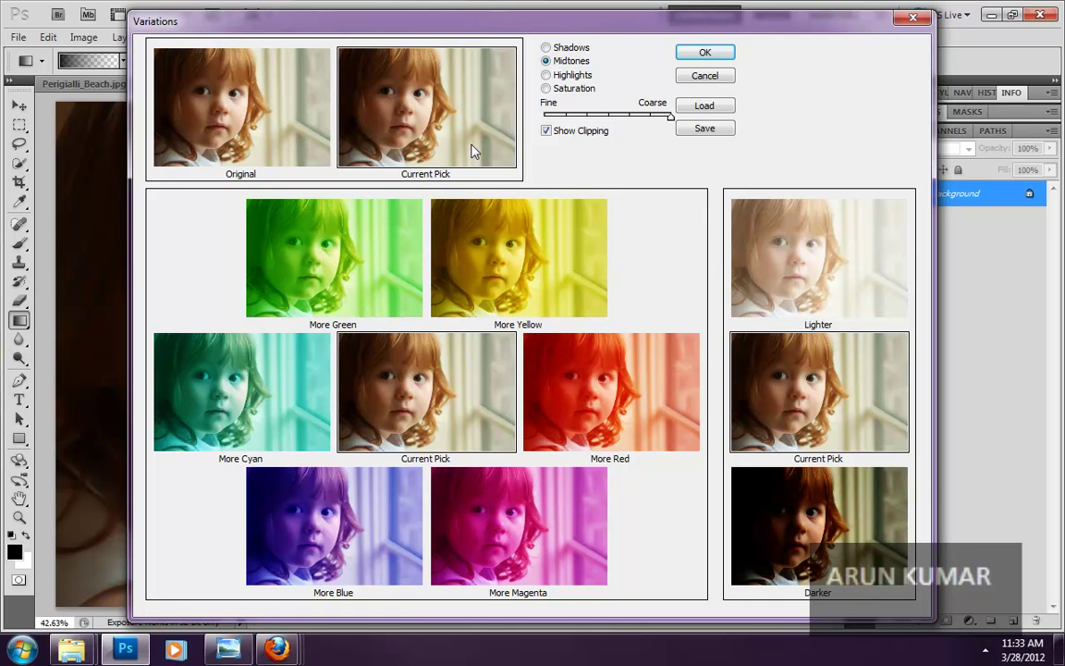
left_click_drag(671, 116, 608, 117)
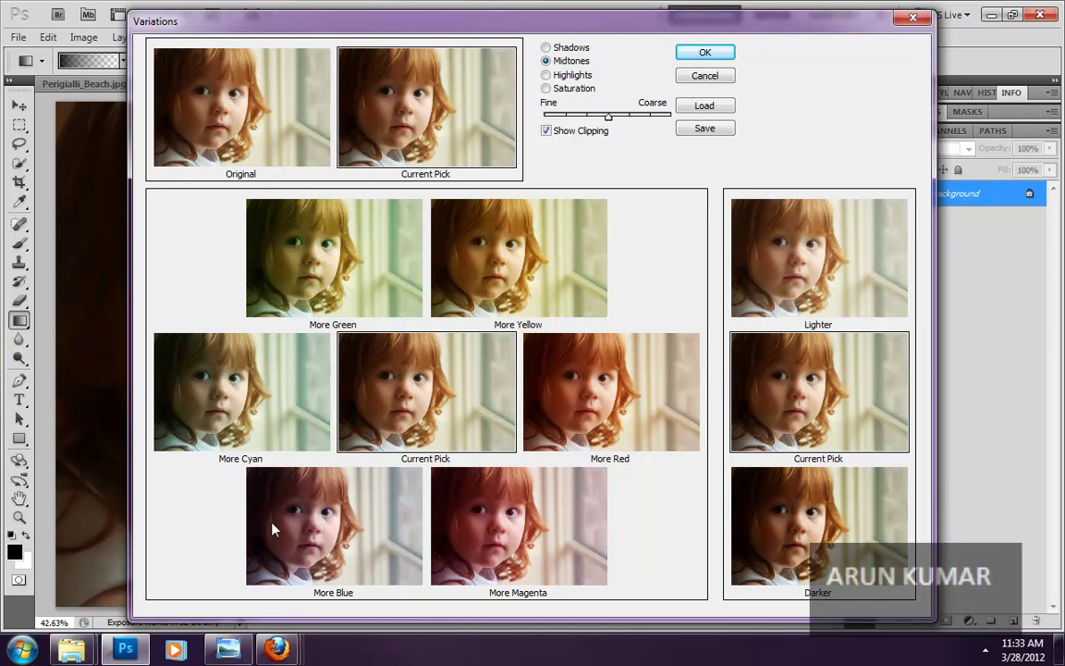
left_click(629, 115)
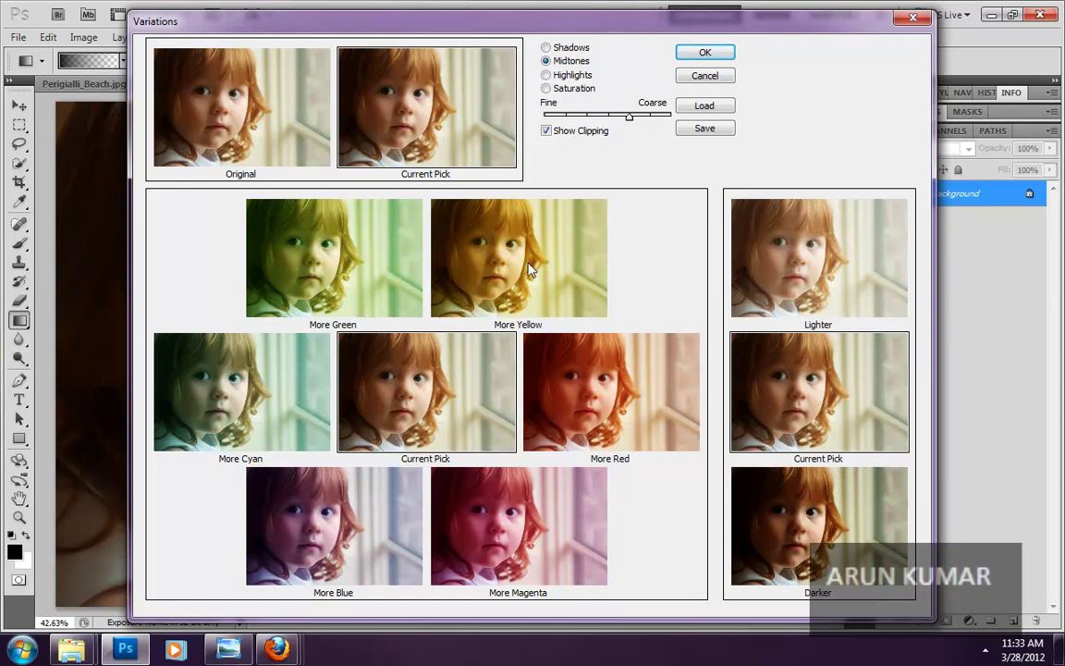
Step: Apply Darker and More Yellow to the portrait's midtones
left_click(852, 561)
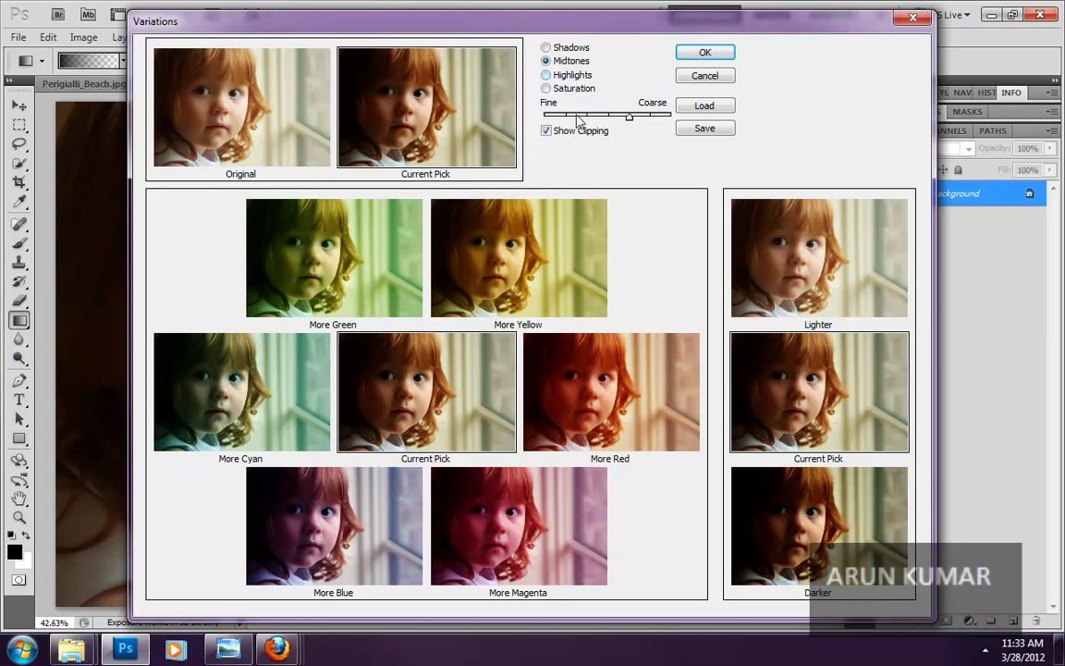
left_click(547, 241)
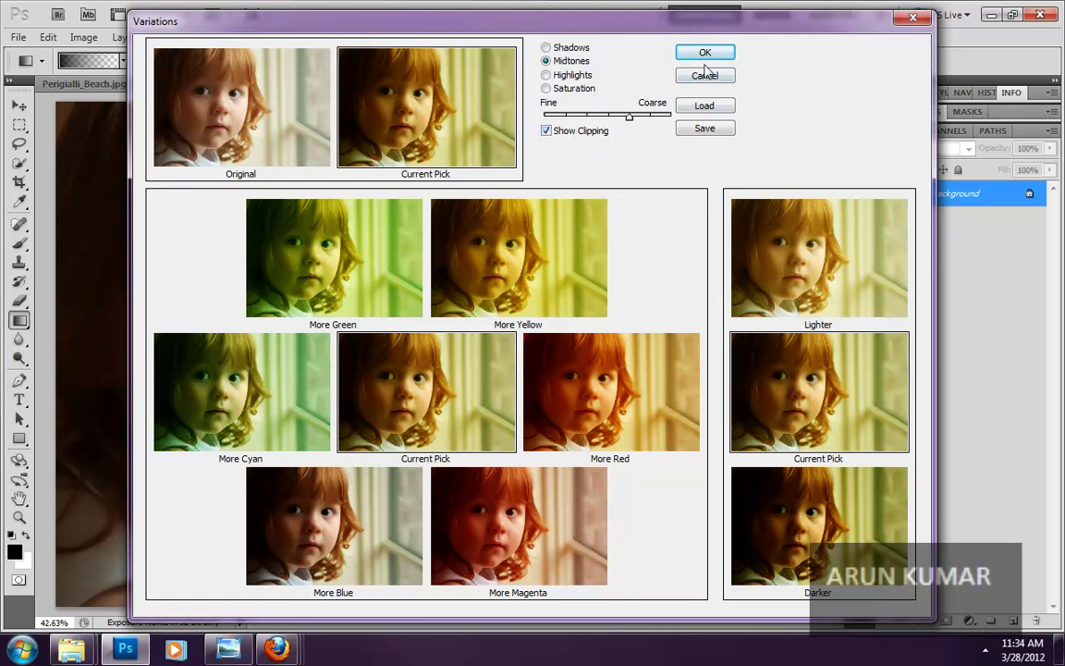
left_click(705, 53)
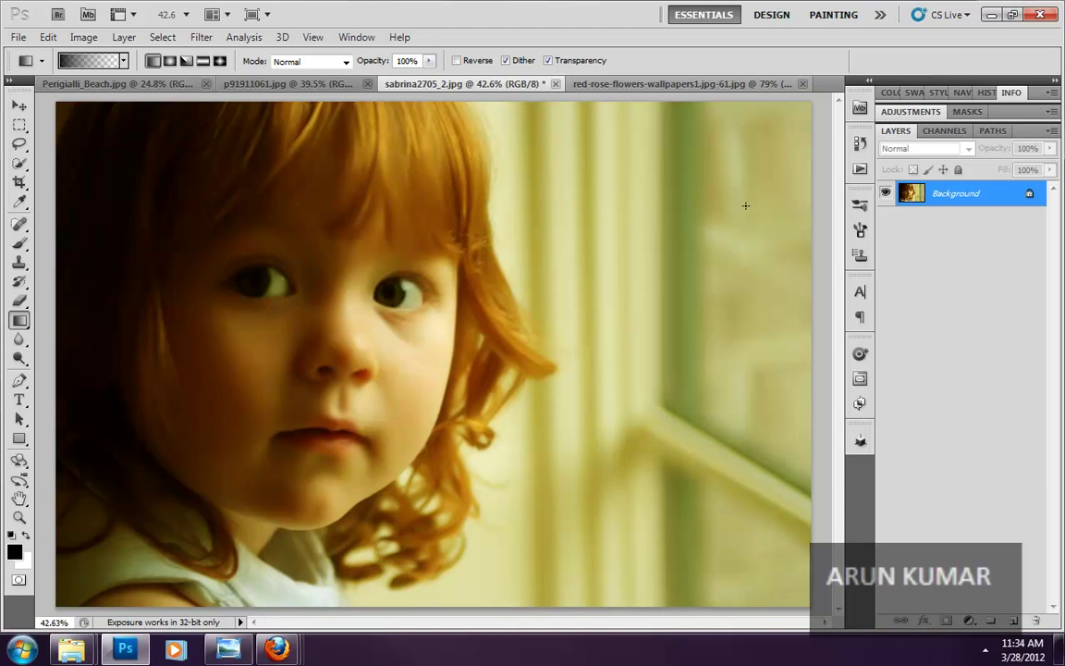
Step: Undo the yellow midtone tint and bring up the adjustments for IMG_9571.jpg
key("ctrl+z")
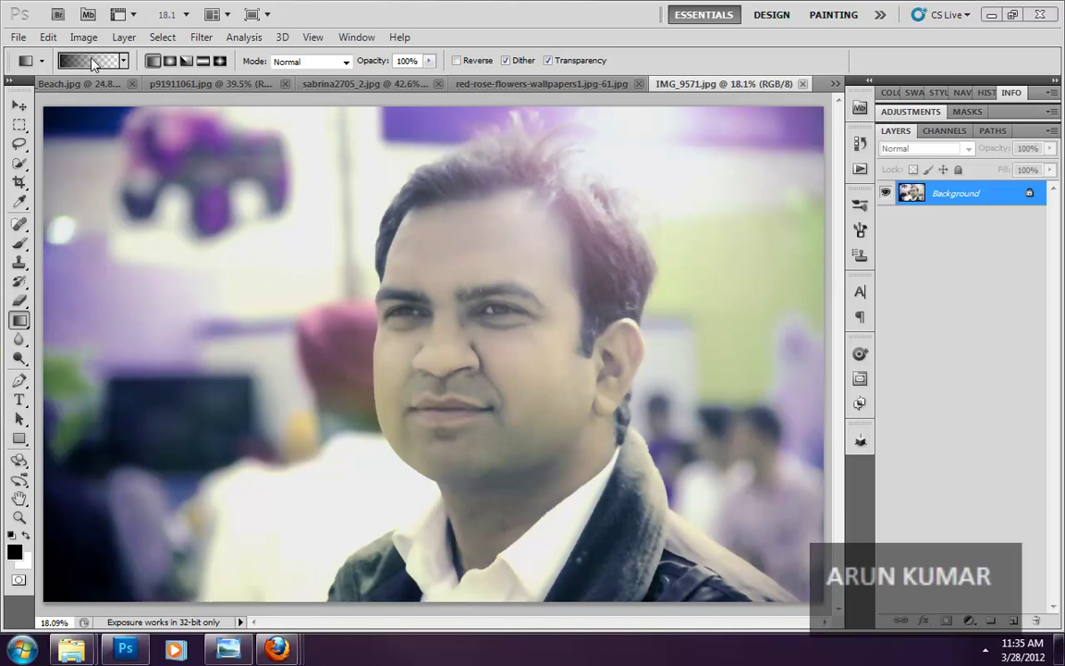
left_click(91, 37)
mouse_move(109, 79)
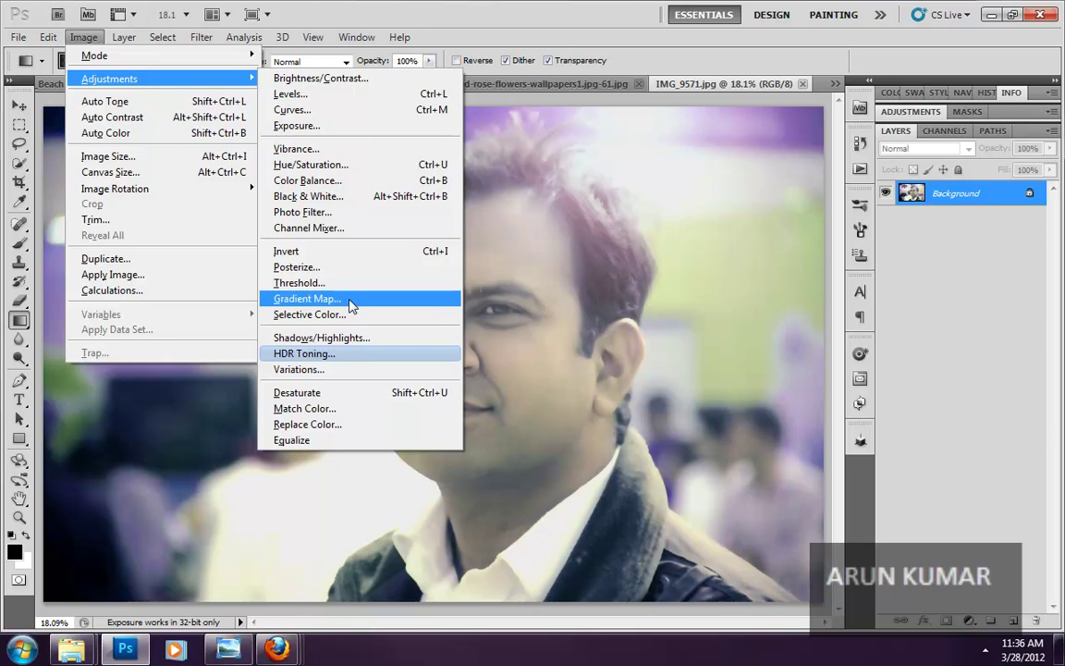
Step: Dismiss the Adjustments list on IMG_9571.jpg without applying anything
left_click(767, 224)
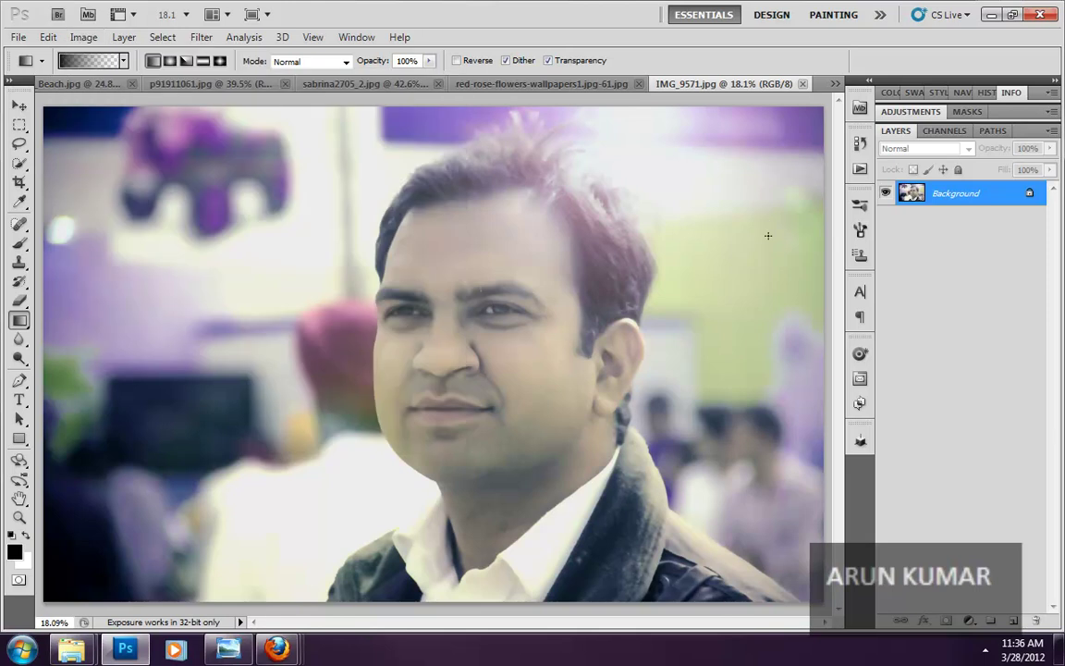